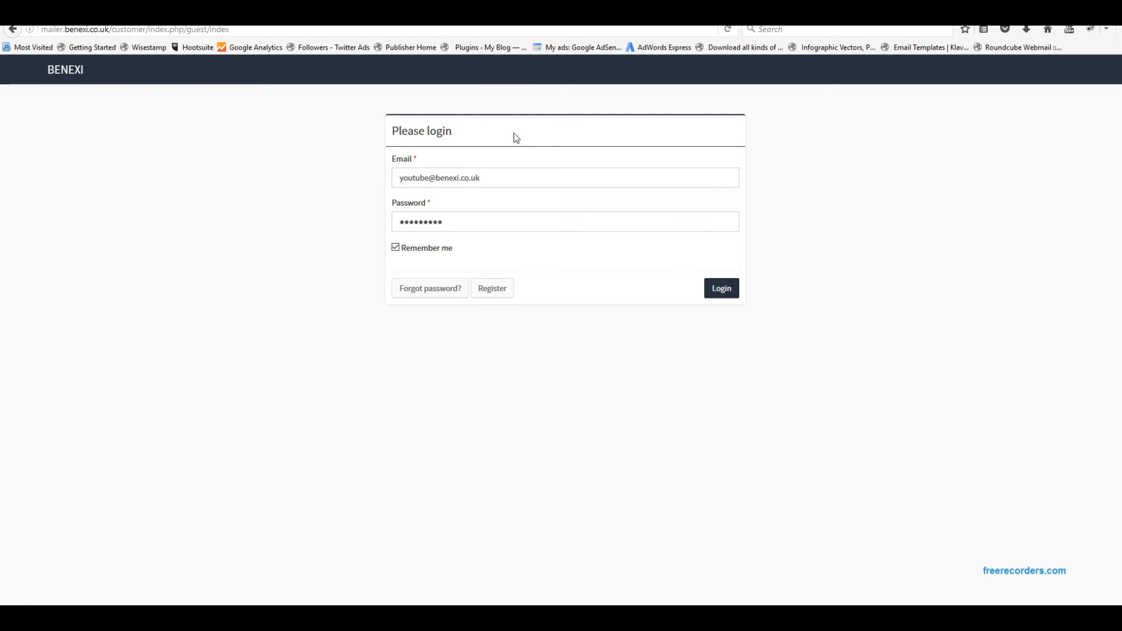
Log in with the prefilled account credentials and start a new mailing list.
left_click(729, 290)
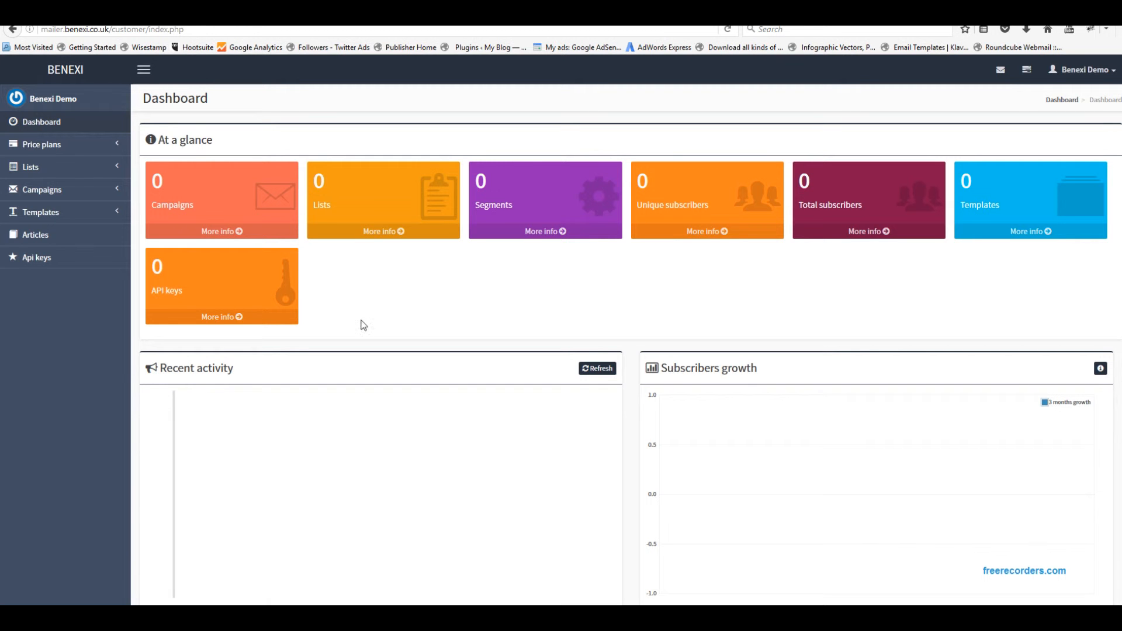
left_click(111, 168)
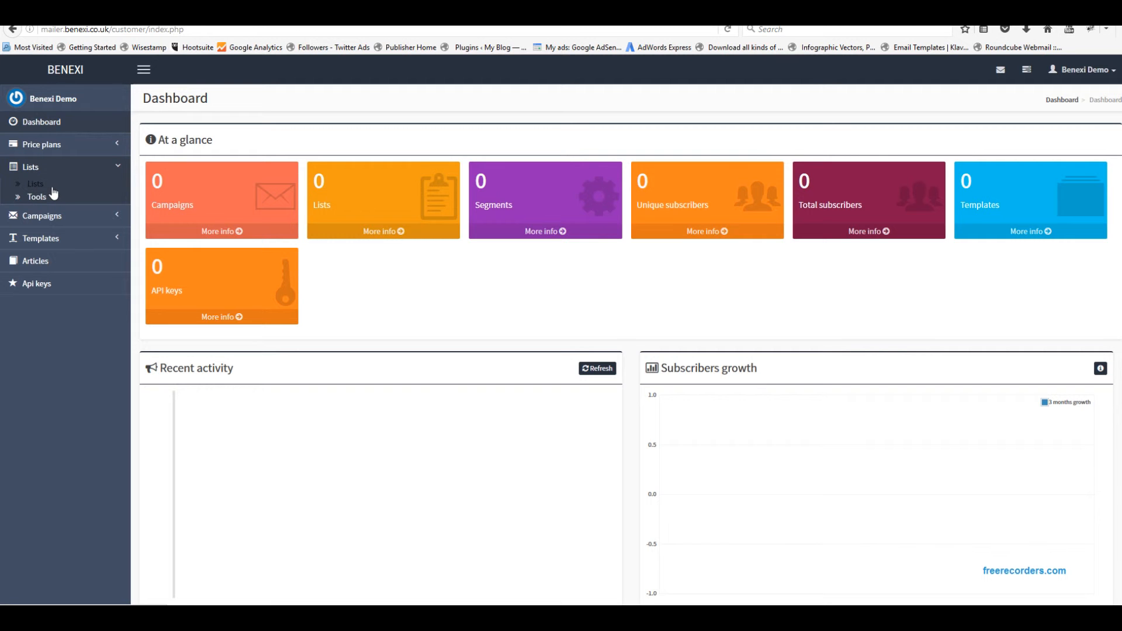
left_click(51, 186)
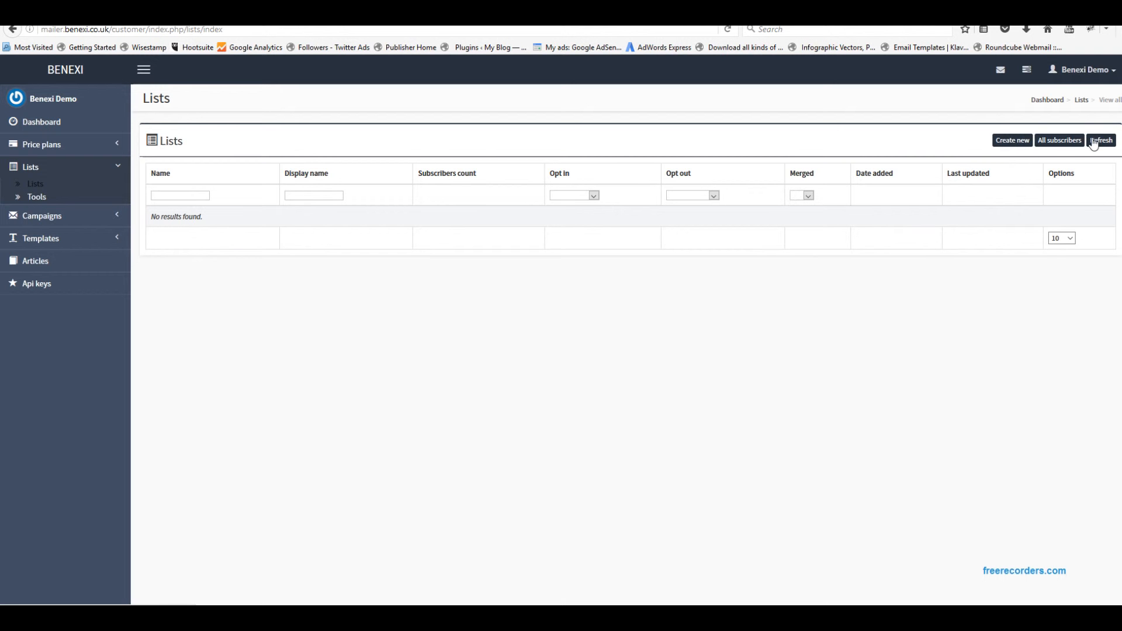
left_click(1030, 147)
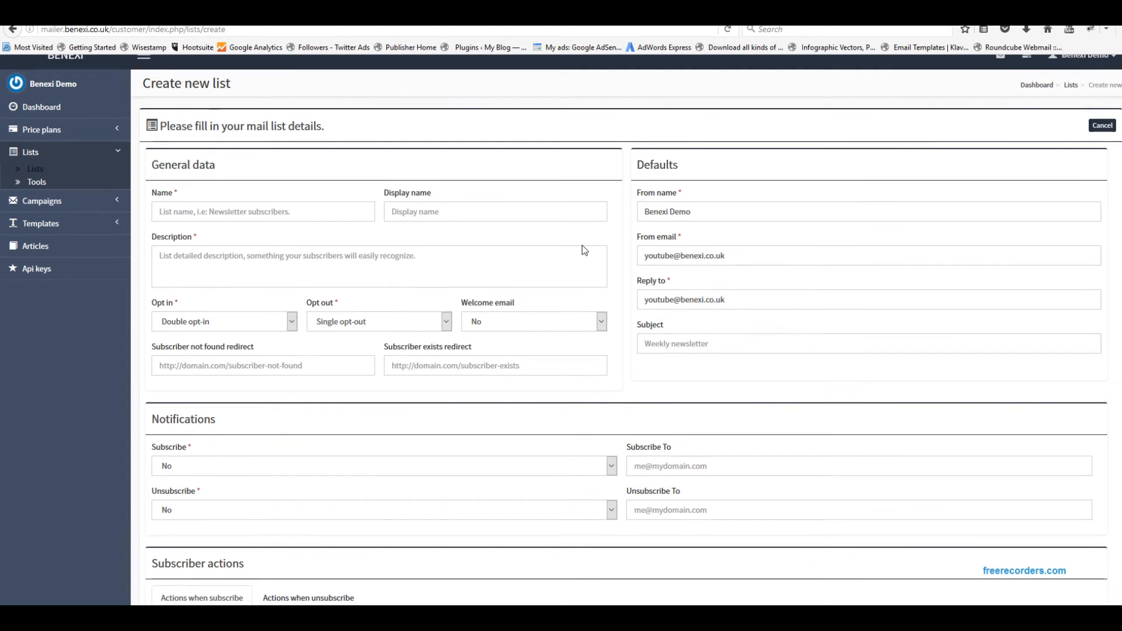
Set the new list's default From name to Benexi.
scroll(584, 249, "down", 3)
scroll(607, 295, "down", 2)
scroll(608, 295, "up", 5)
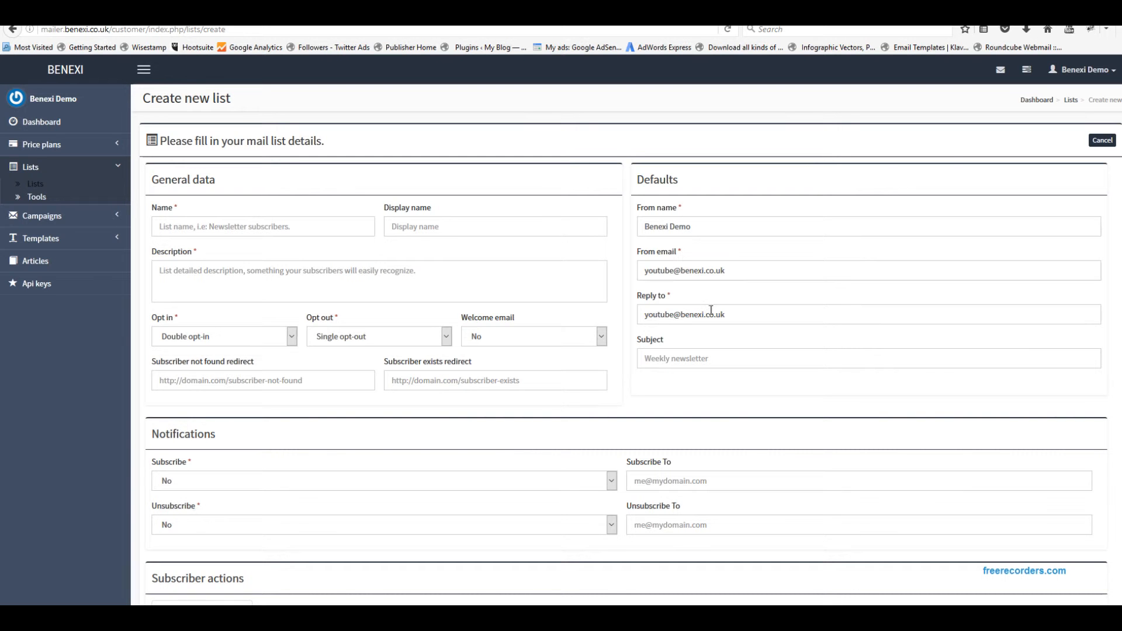
left_click(669, 228)
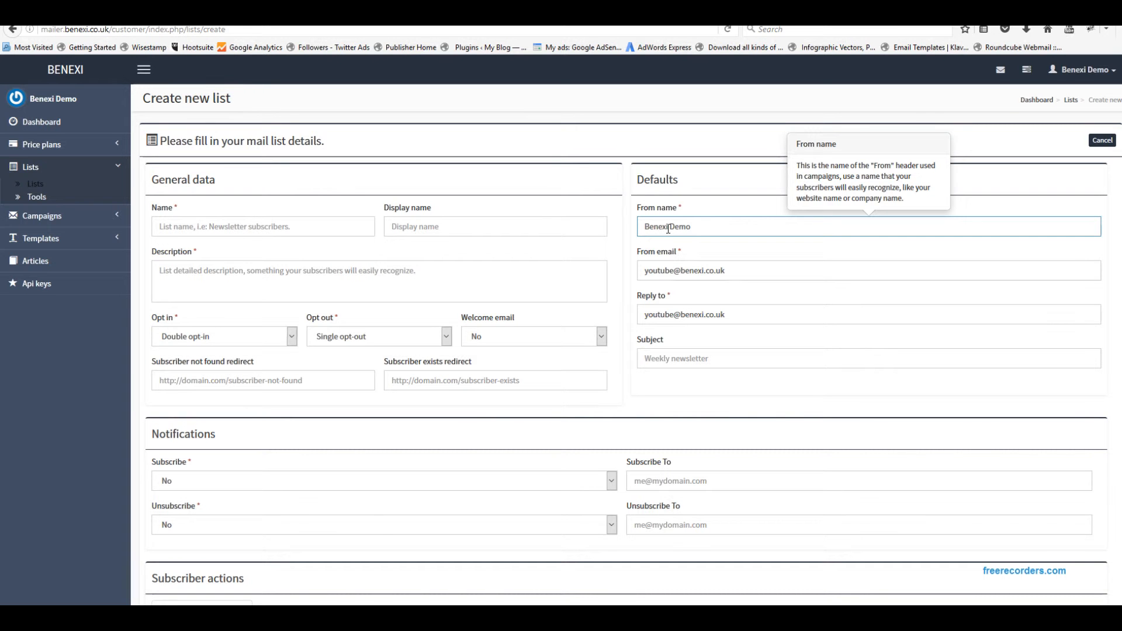
double_click(665, 229)
left_click_drag(701, 230, 619, 239)
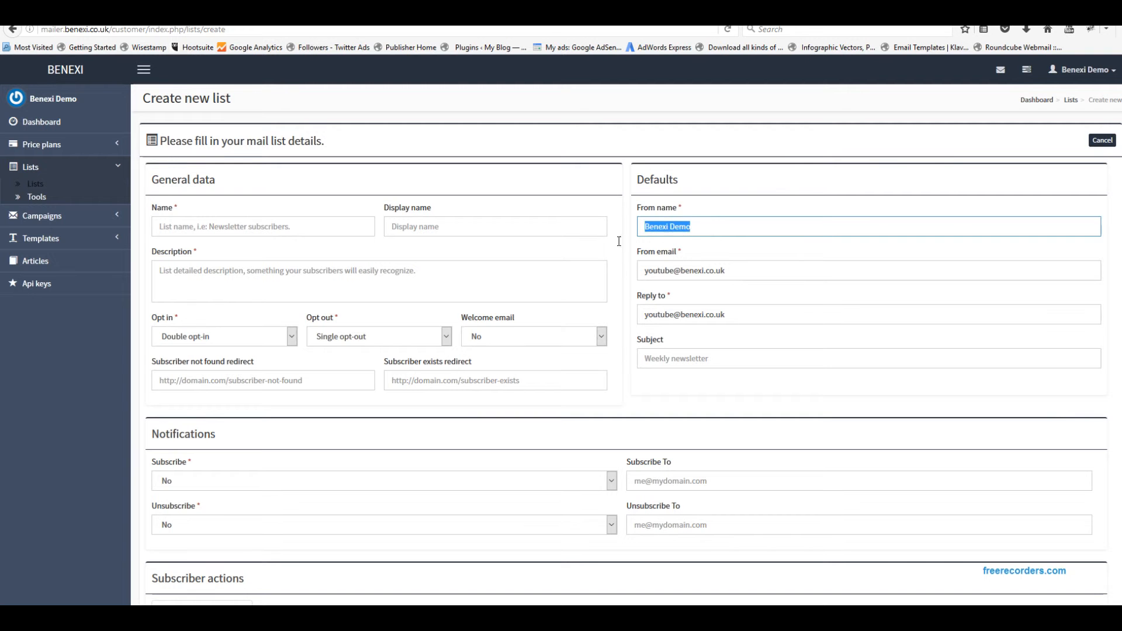
type("benexi")
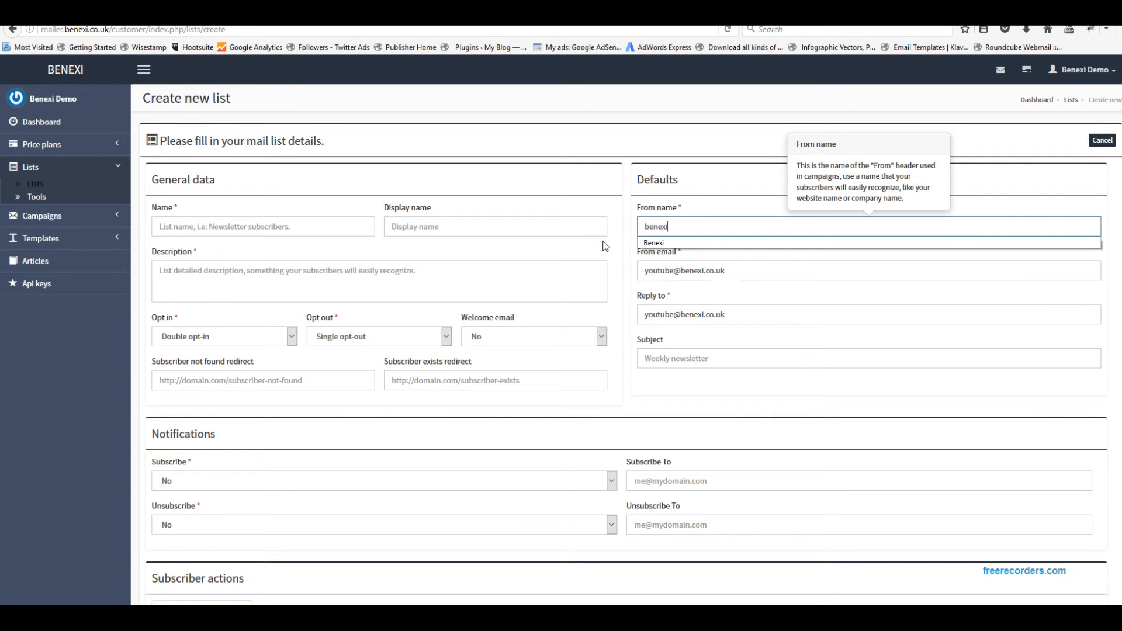
key("Down")
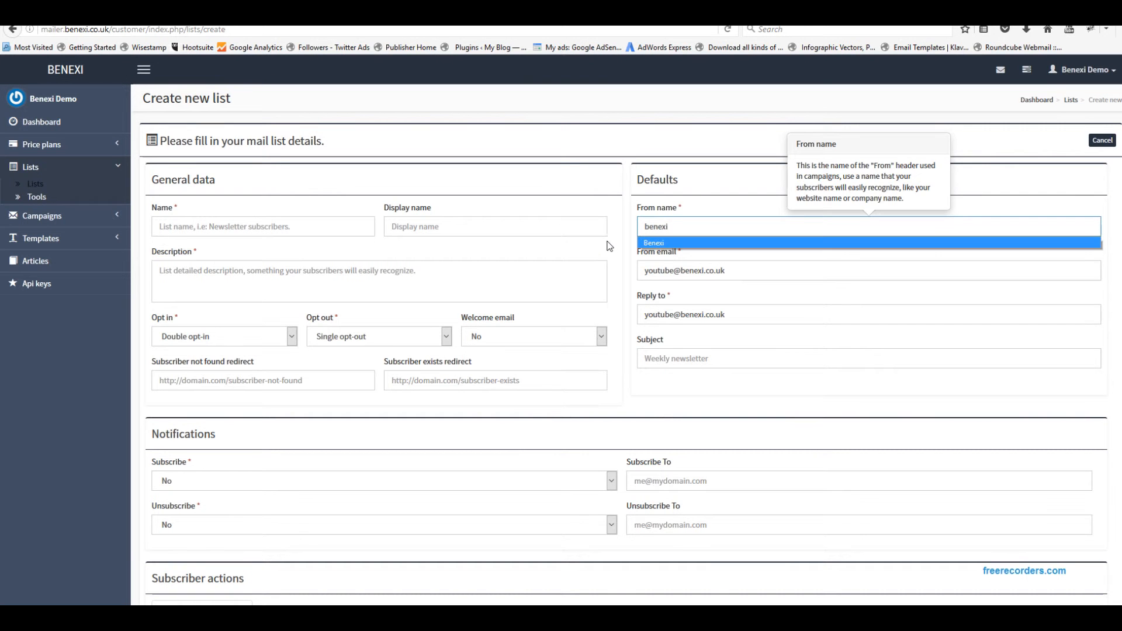
left_click(666, 244)
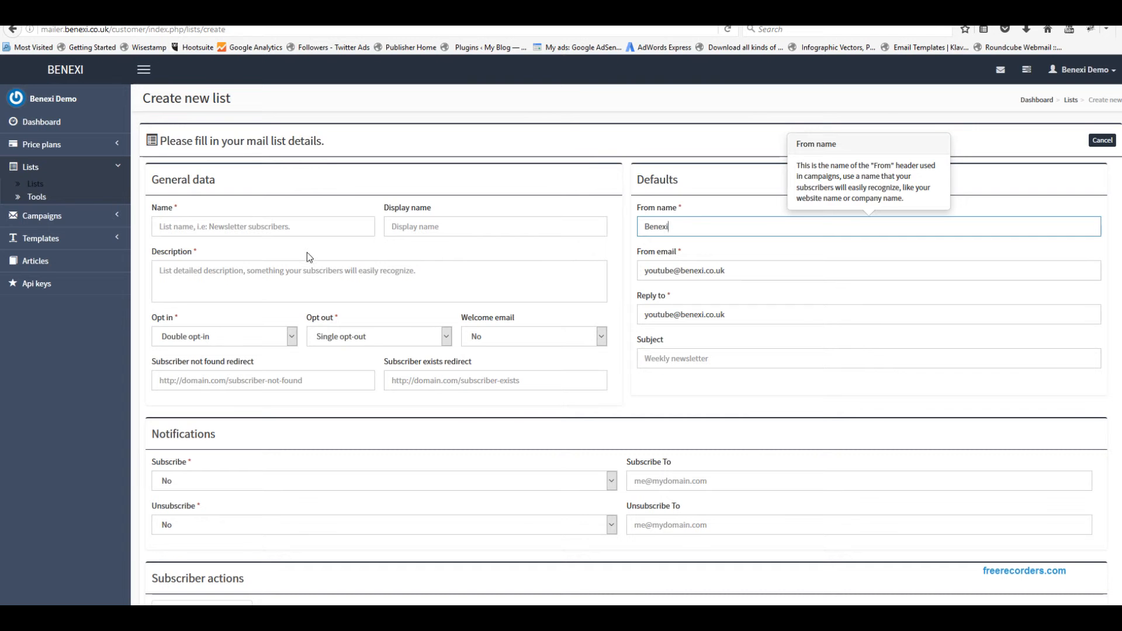
Examine the new list form's general data, notification, subscriber action and company detail fields.
left_click(307, 237)
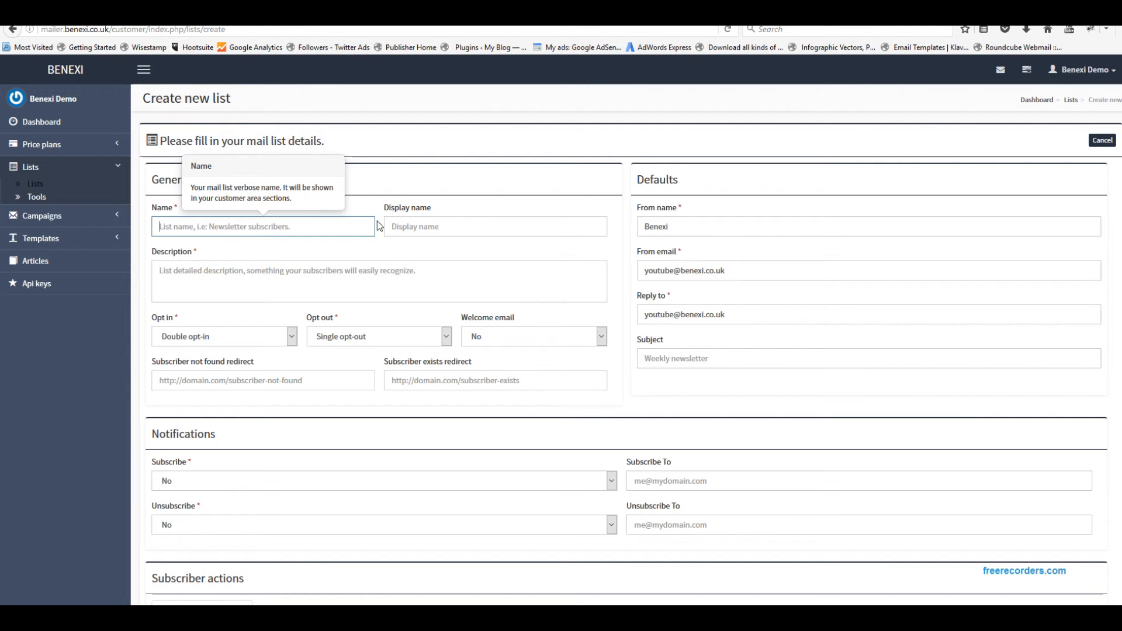
left_click(576, 228)
left_click(491, 288)
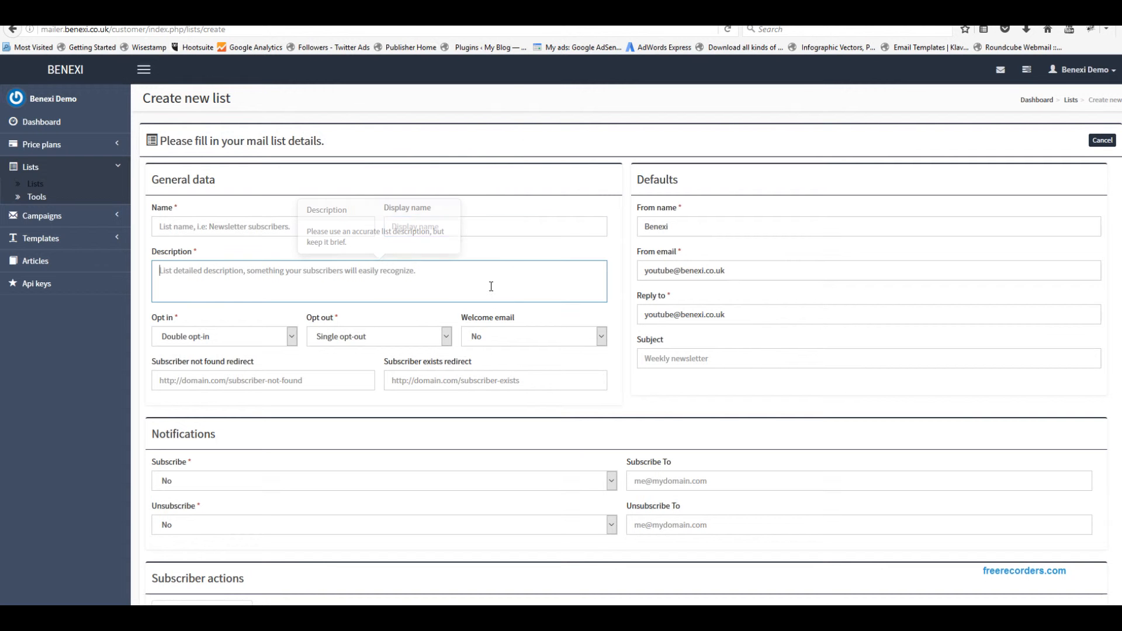
left_click(307, 234)
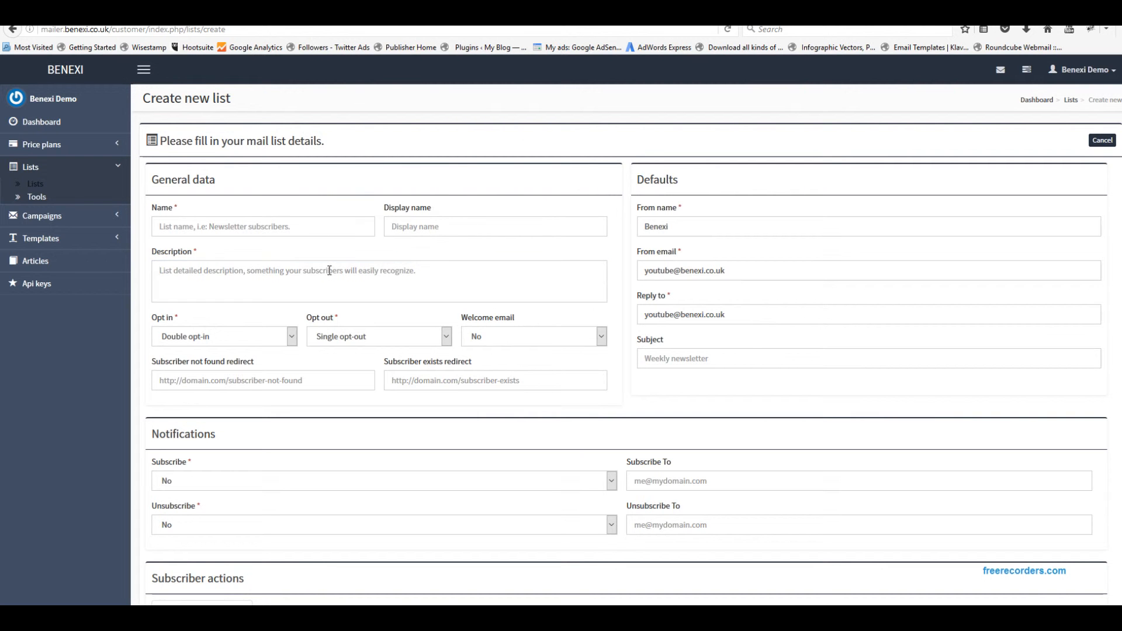
left_click(330, 272)
scroll(427, 330, "down", 4)
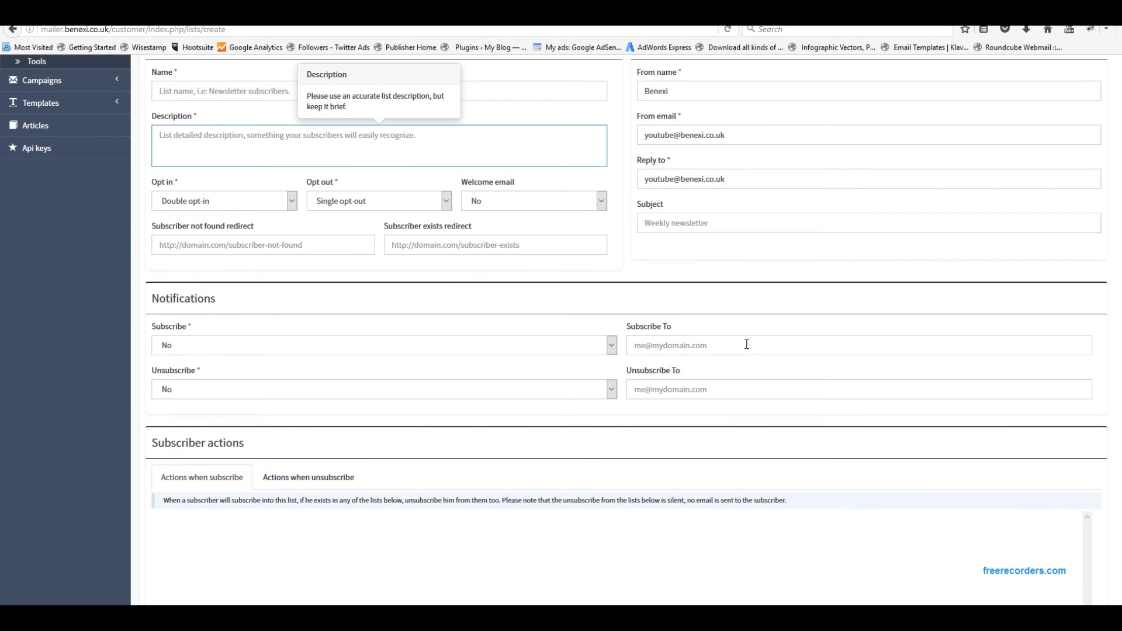
left_click(746, 346)
scroll(832, 295, "down", 6)
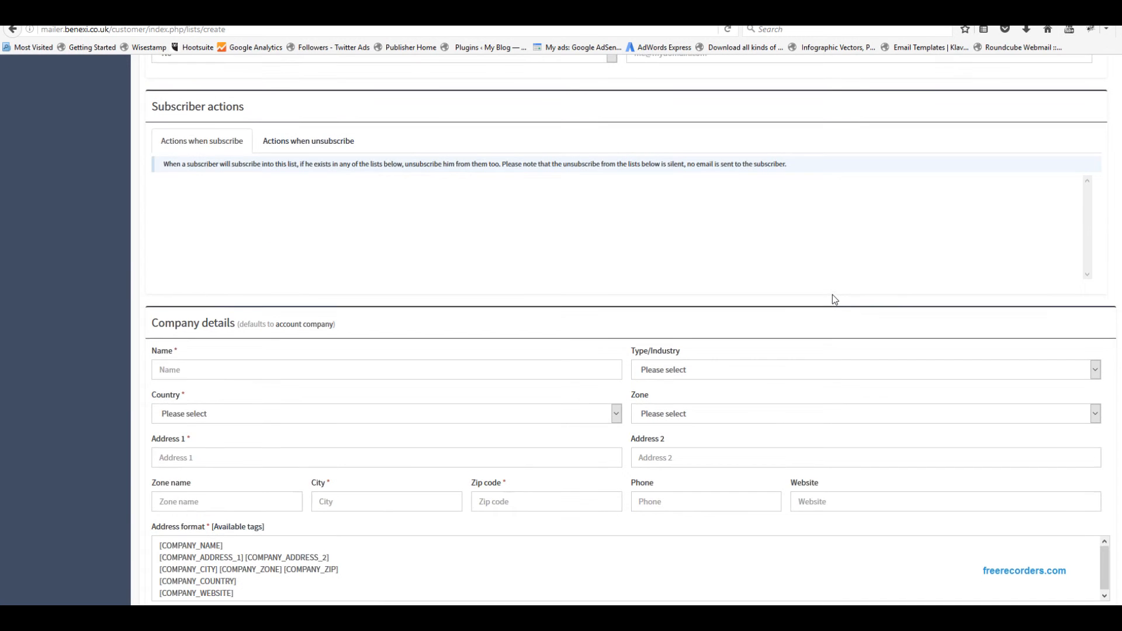
scroll(832, 294, "up", 8)
scroll(839, 300, "up", 1)
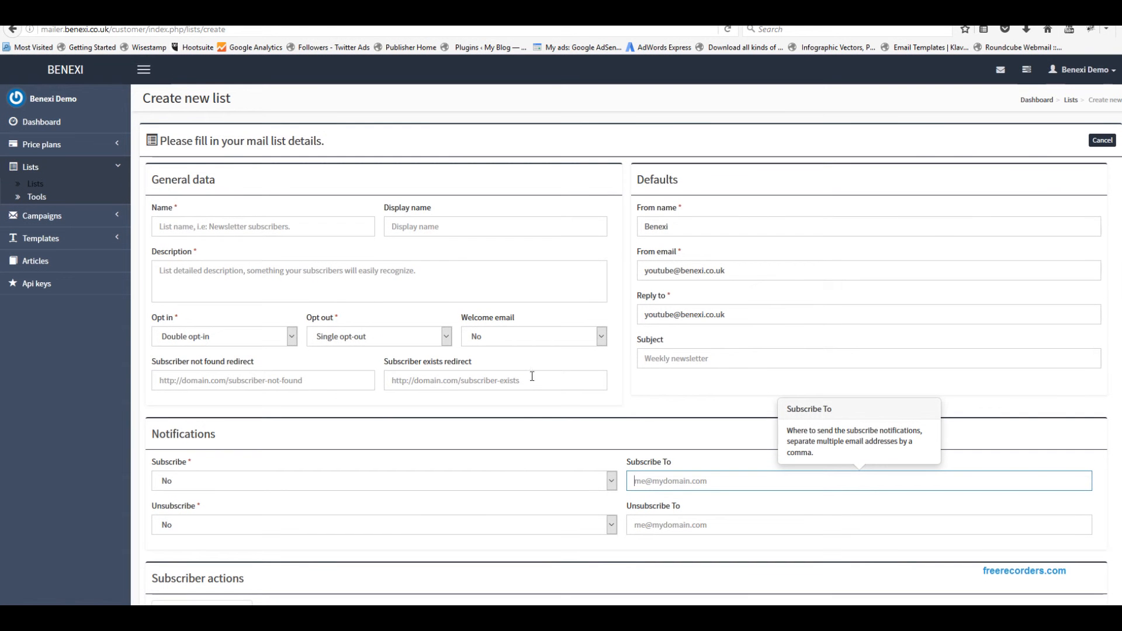
left_click_drag(192, 322, 170, 323)
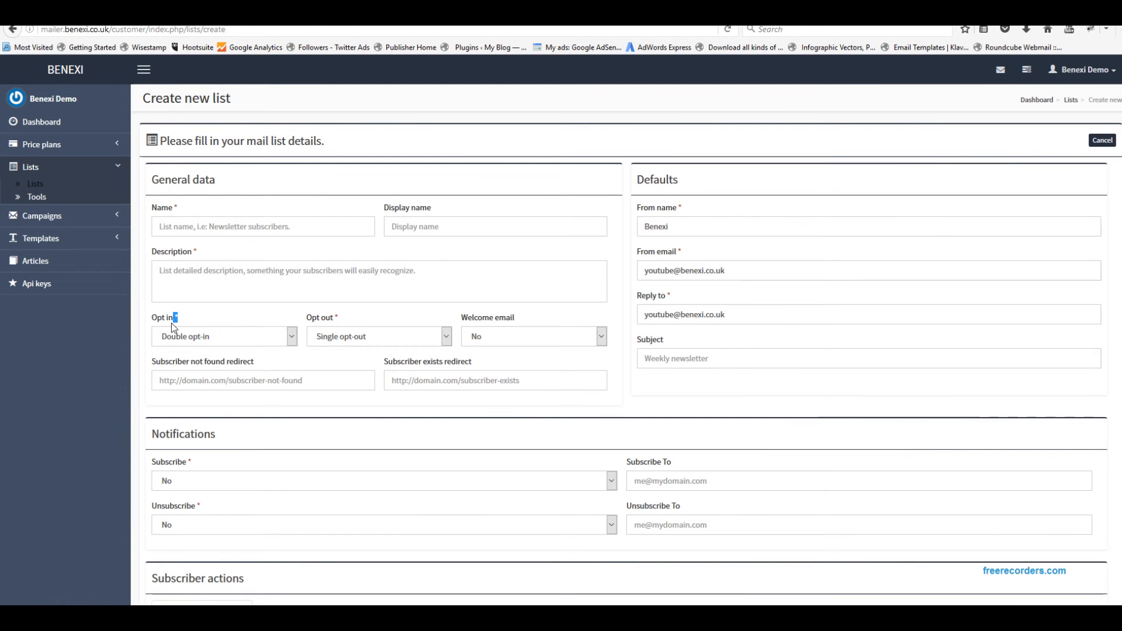
left_click(179, 326)
Name the list BENEXI and enter the description "tester for youtube".
left_click(253, 232)
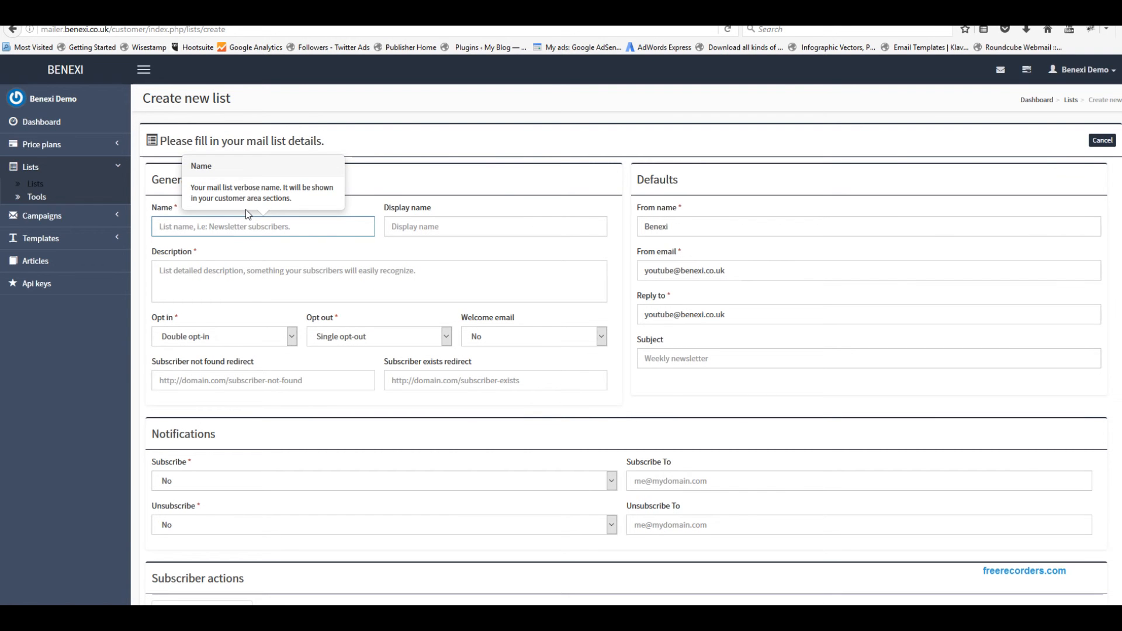
type("BENEXI")
left_click(433, 232)
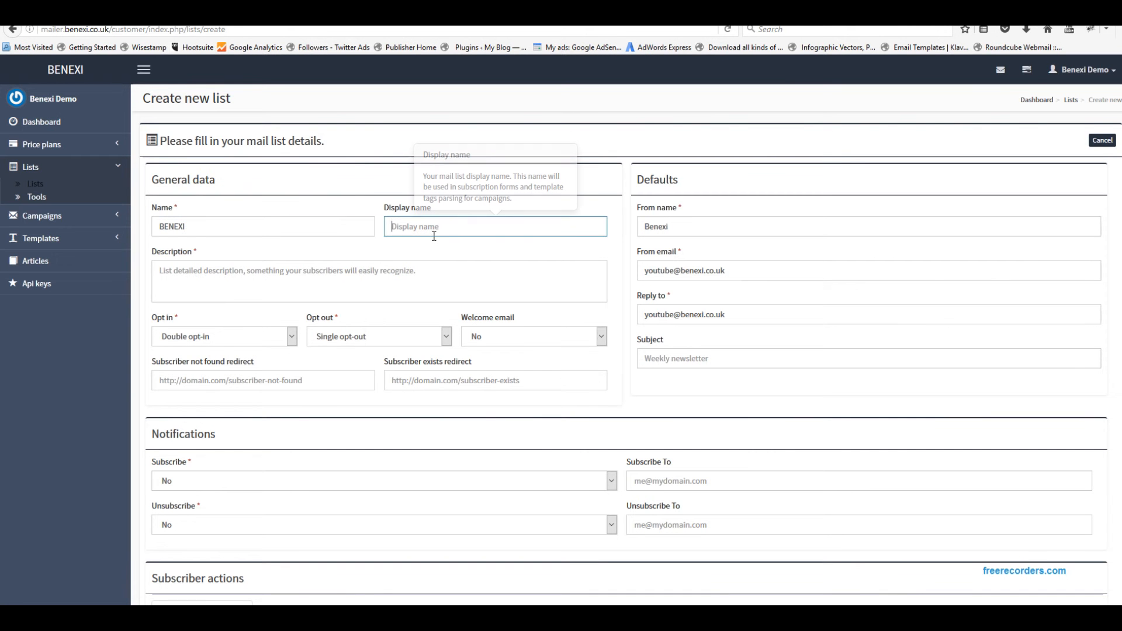
double_click(269, 234)
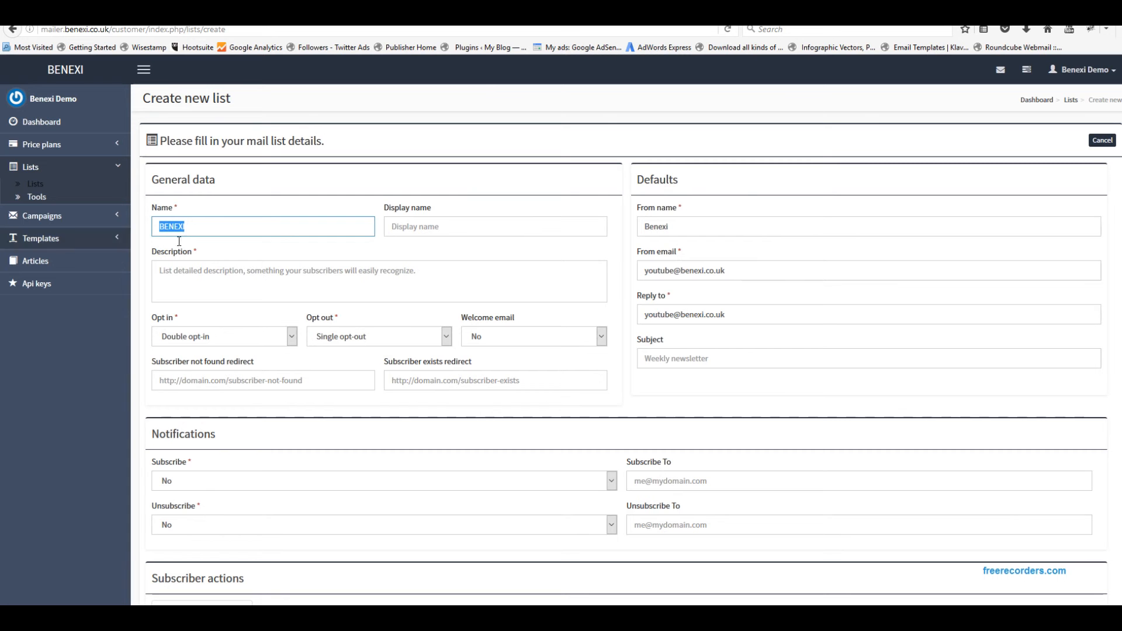
left_click(240, 291)
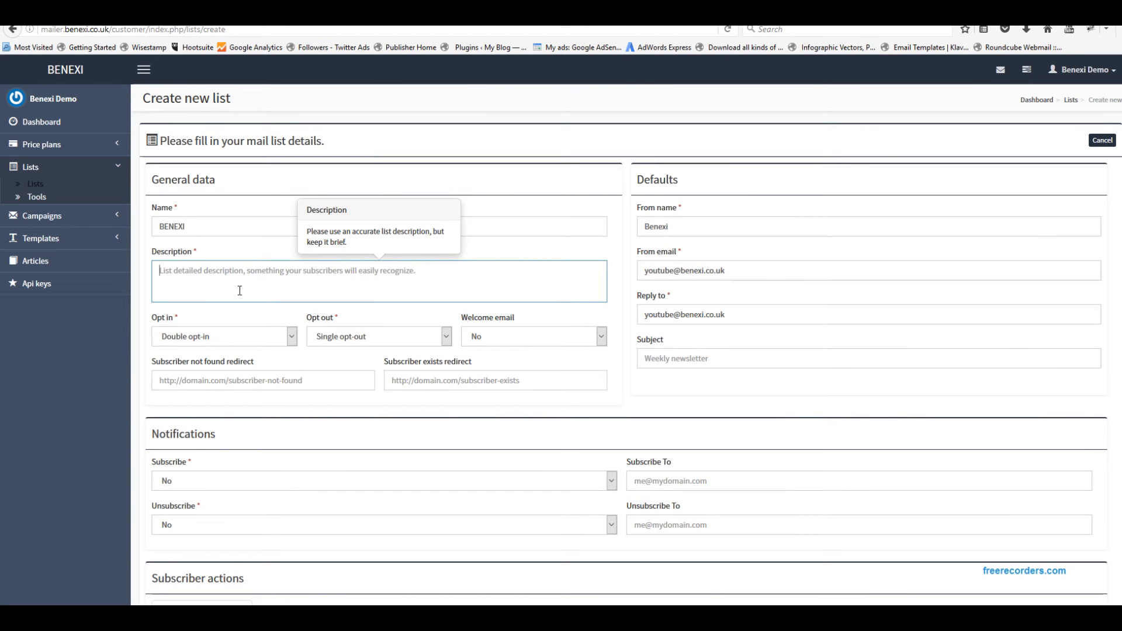
type("tester")
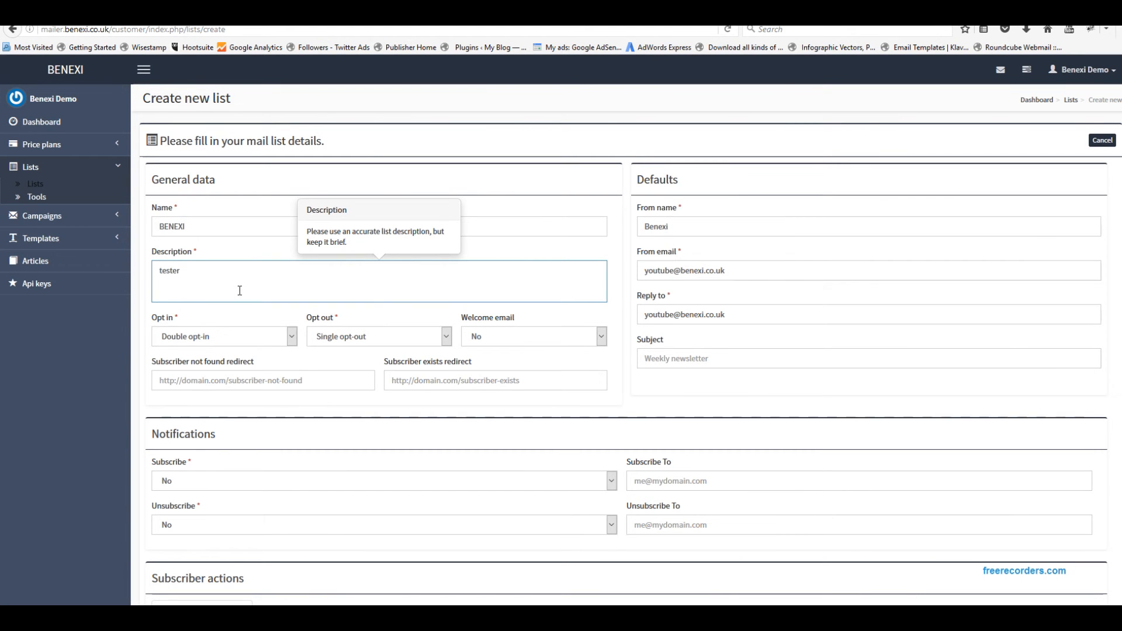
type(" for youtube")
Review the choices offered for the list's opt-in, opt-out and subscribe notification settings.
scroll(694, 340, "down", 2)
left_click(293, 269)
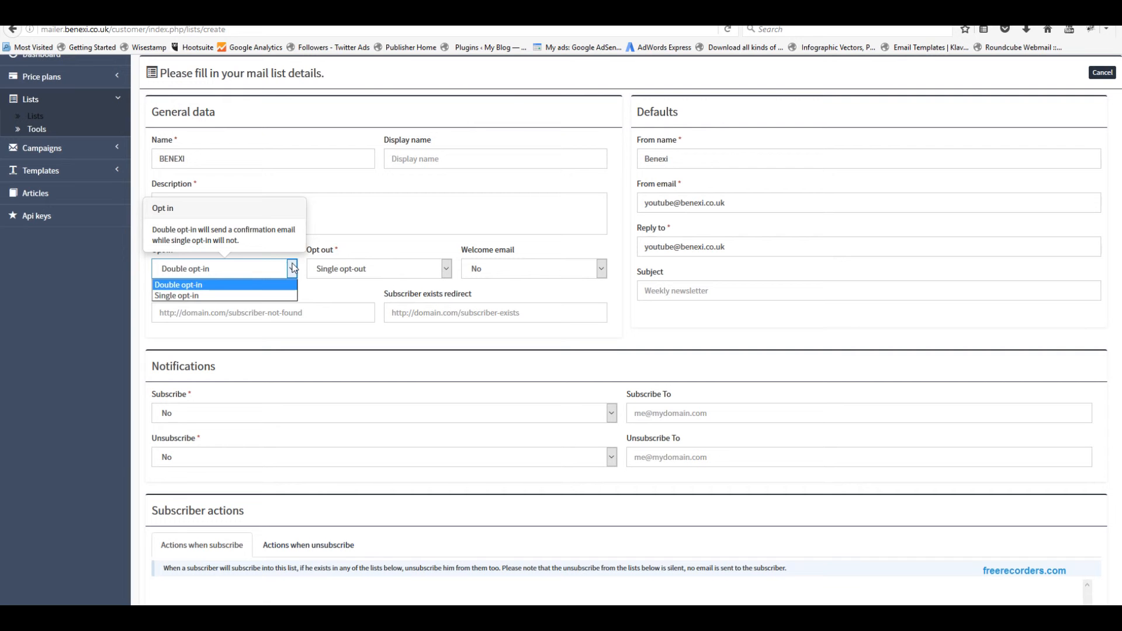
left_click(378, 266)
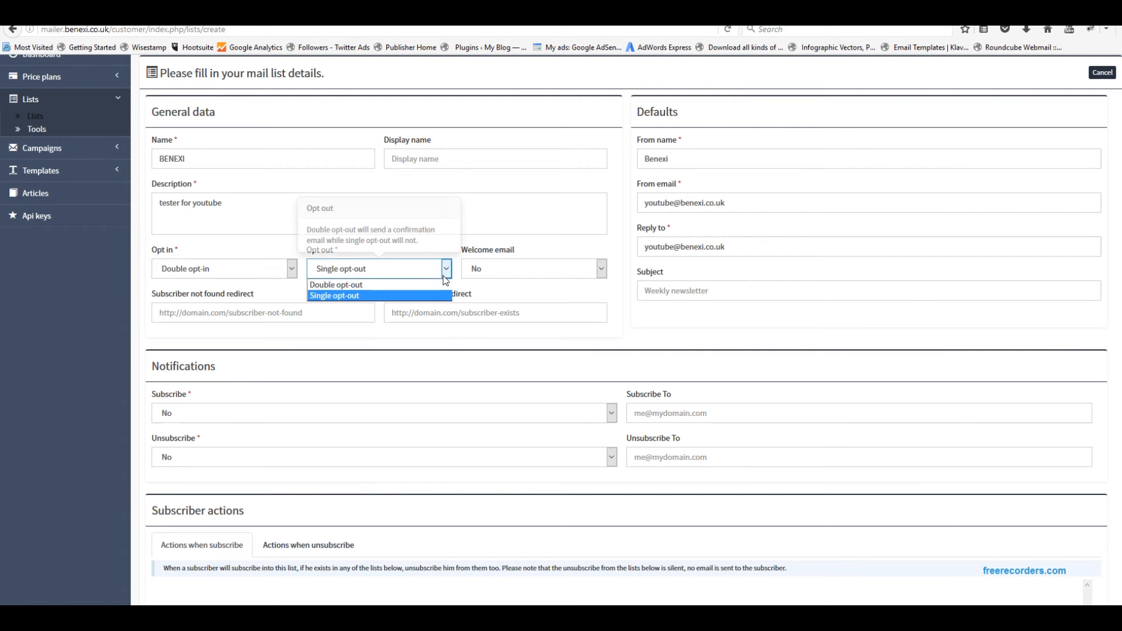
left_click(289, 241)
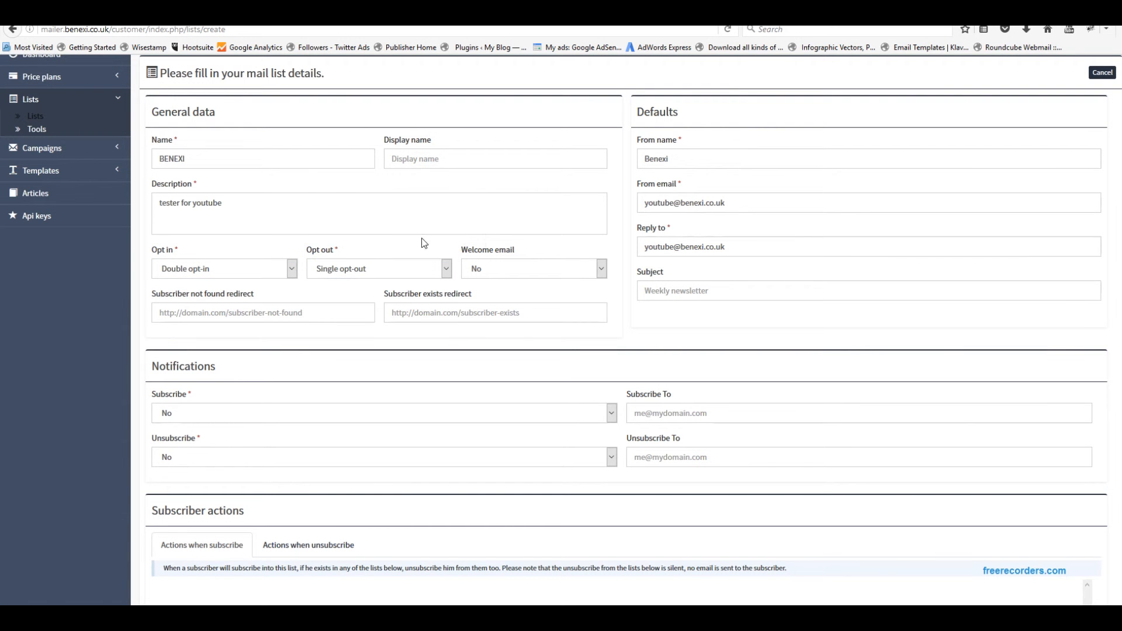
scroll(298, 280, "down", 4)
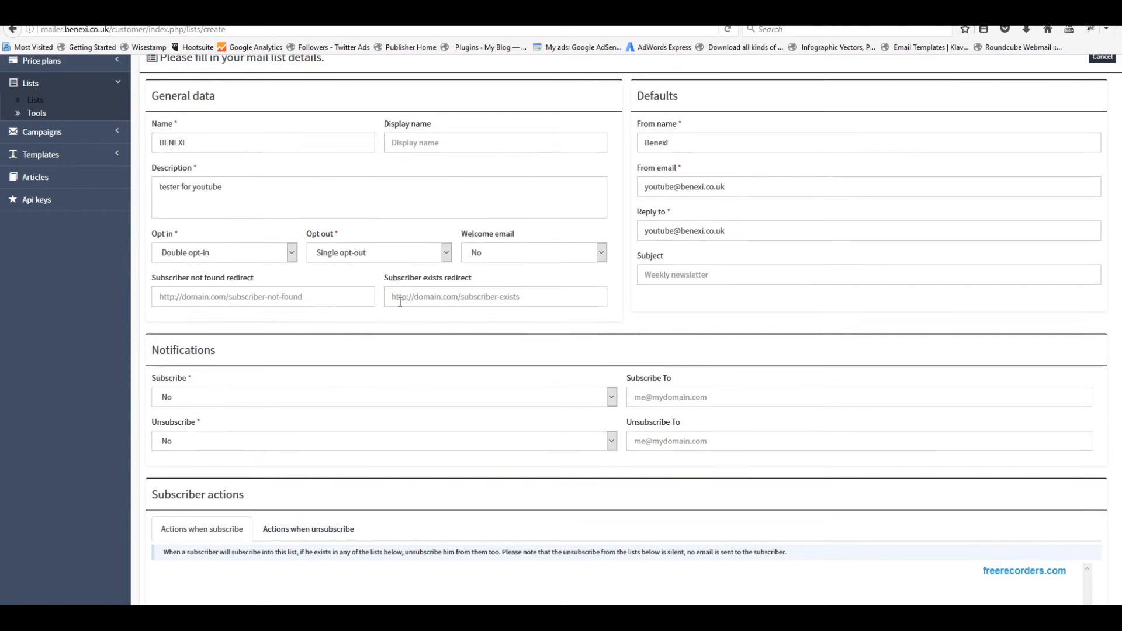
left_click(274, 277)
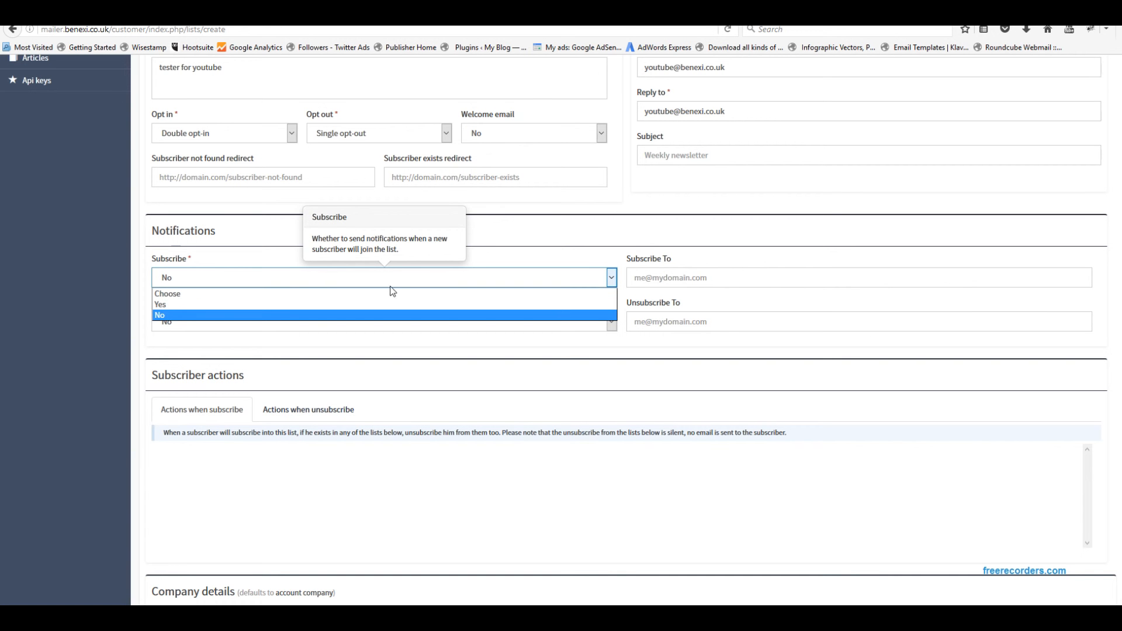
left_click(185, 315)
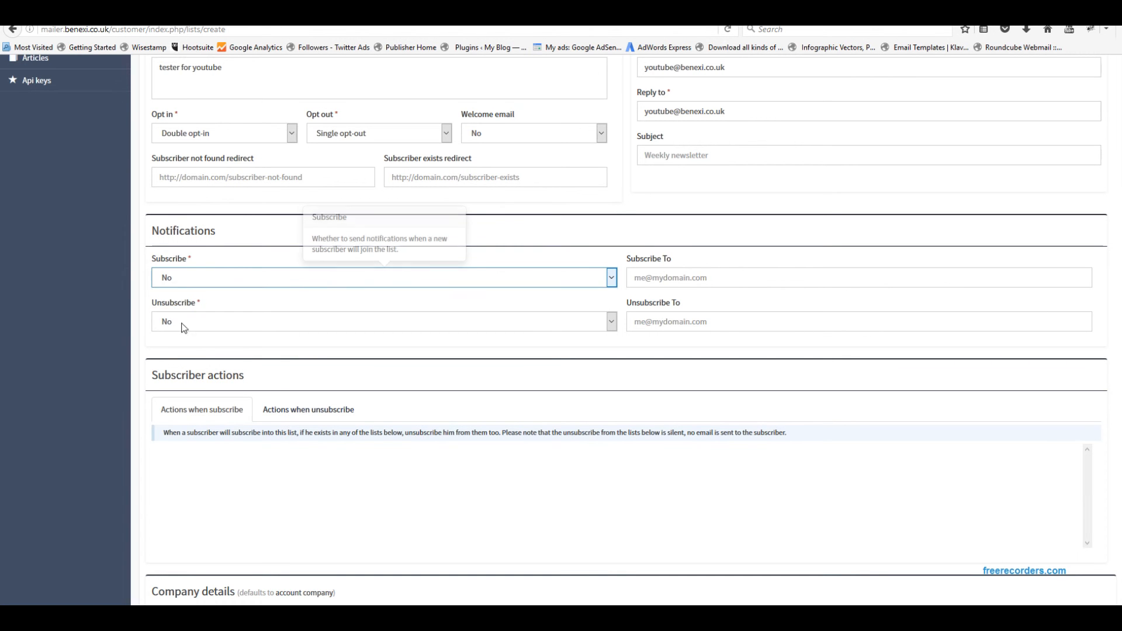
In the company details, set the name to Benexi Ltd and the country to United Kingdom.
scroll(535, 395, "down", 6)
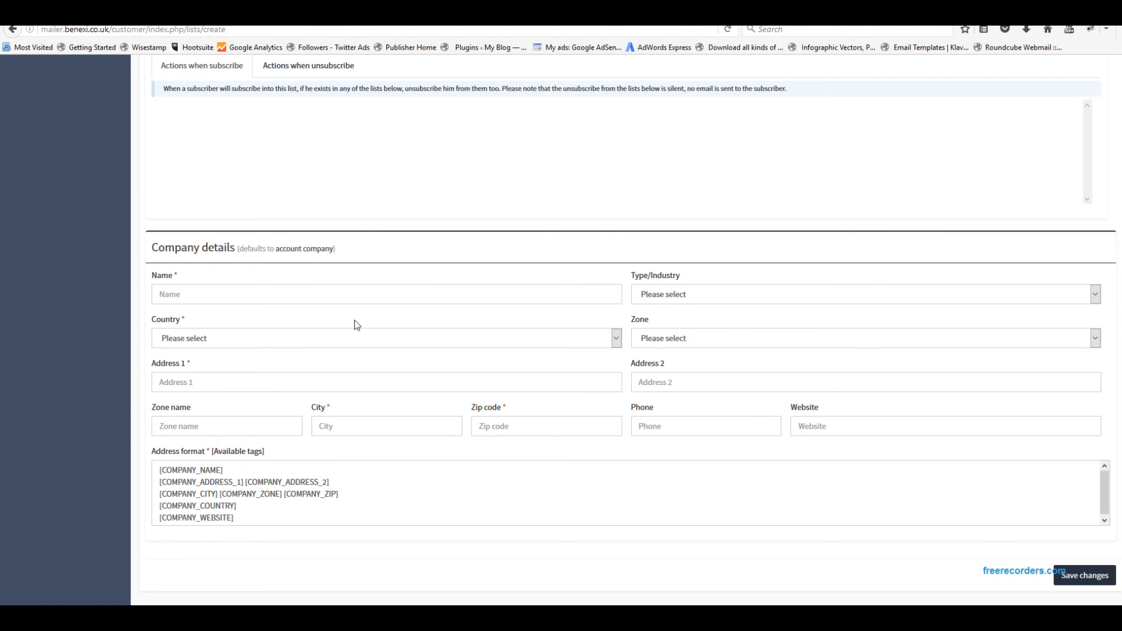
left_click(292, 303)
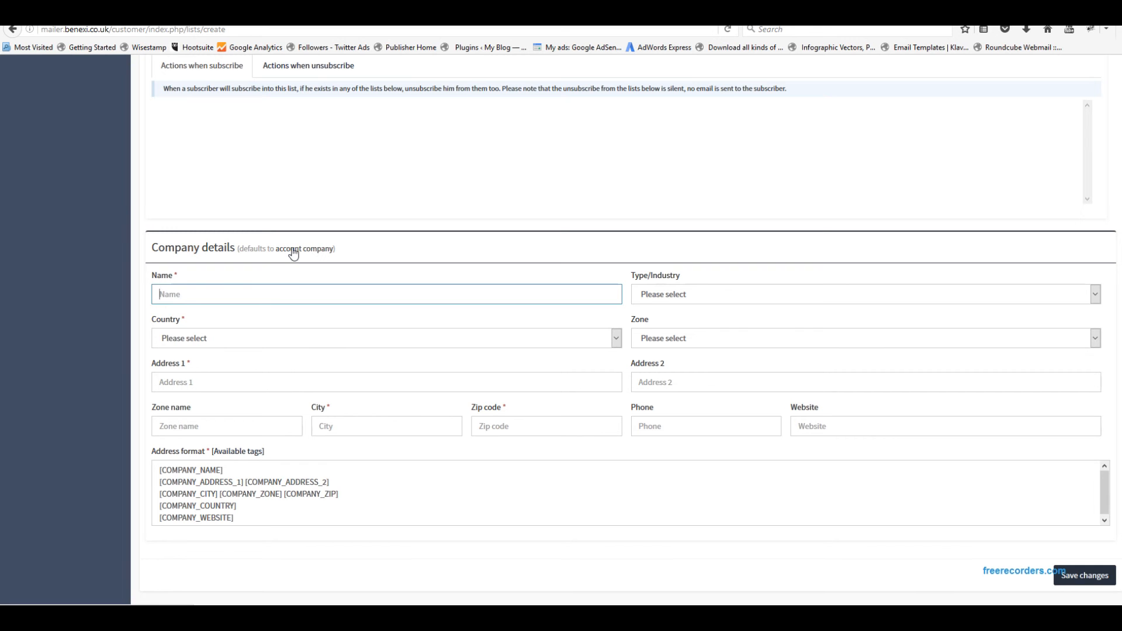
left_click(292, 301)
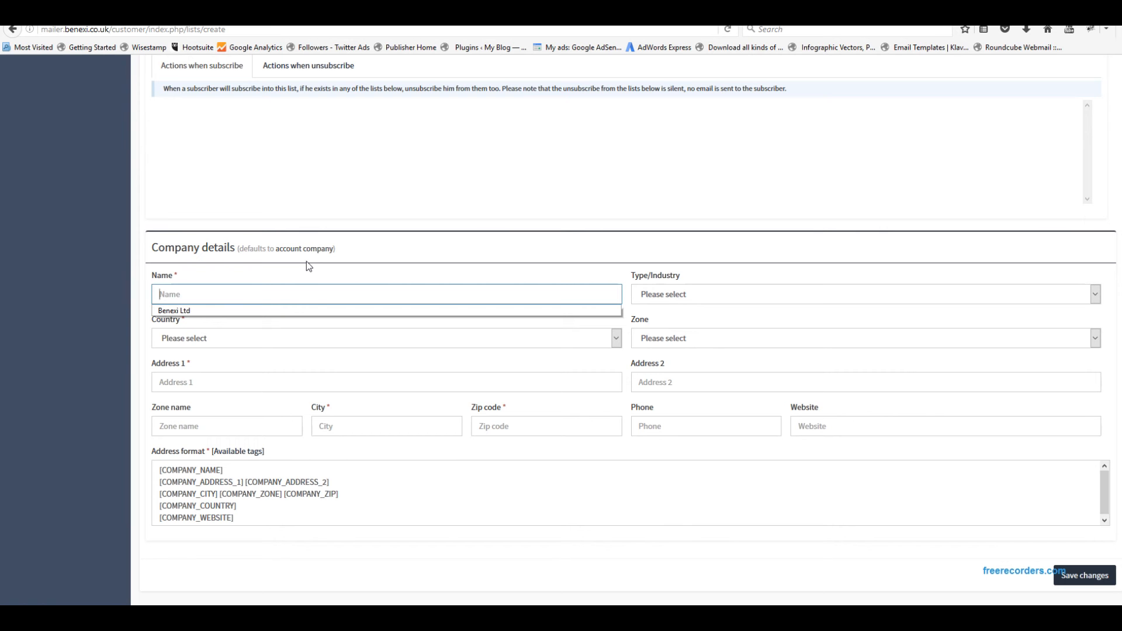
left_click(173, 311)
left_click(220, 342)
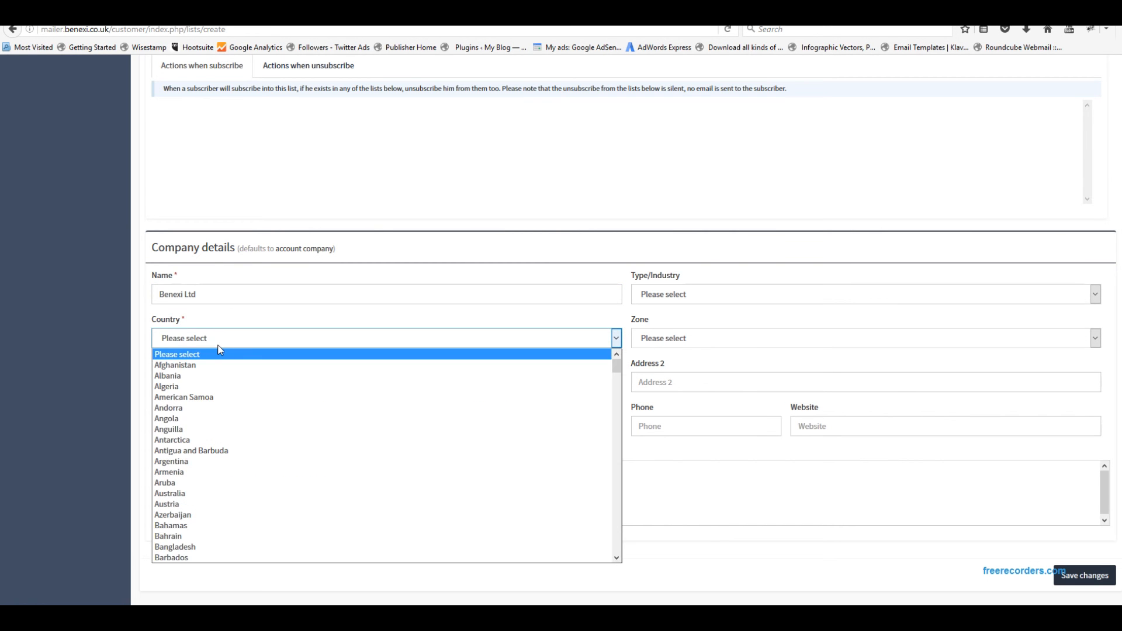
key("u")
scroll(204, 501, "down", 3)
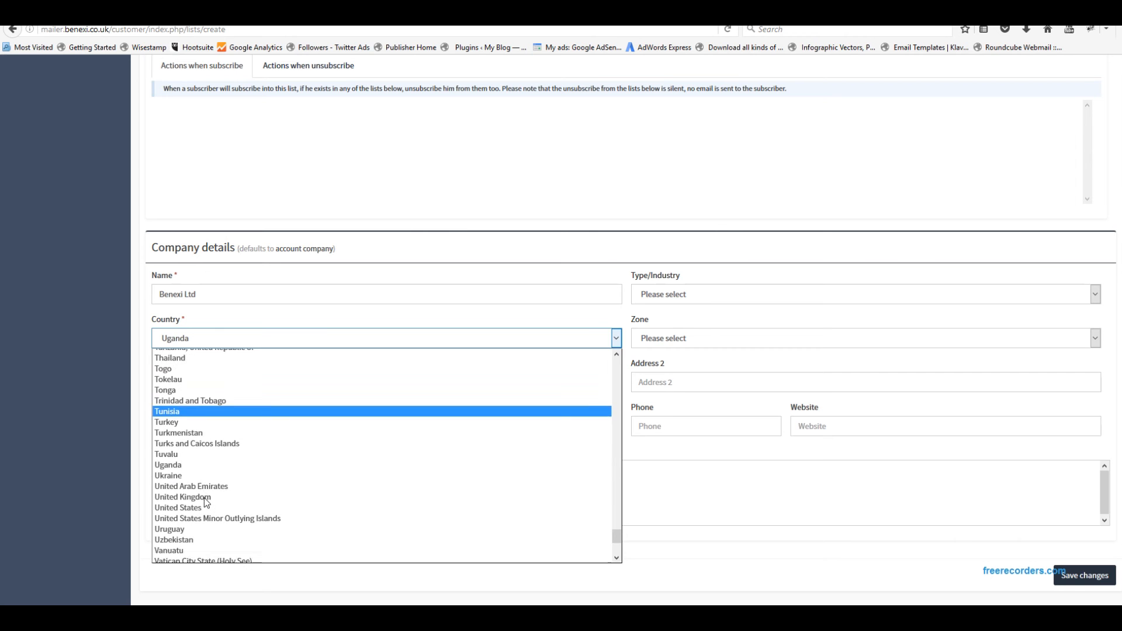
left_click(205, 498)
Fill in the company's street address, city and zip code in the required company detail fields.
left_click(194, 386)
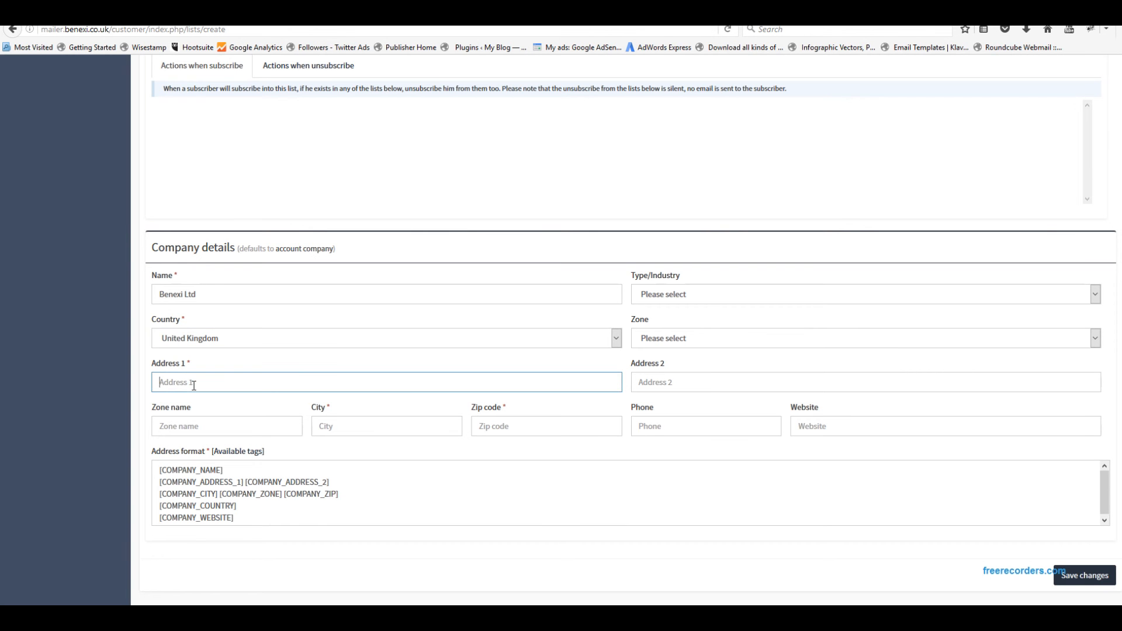
type("example")
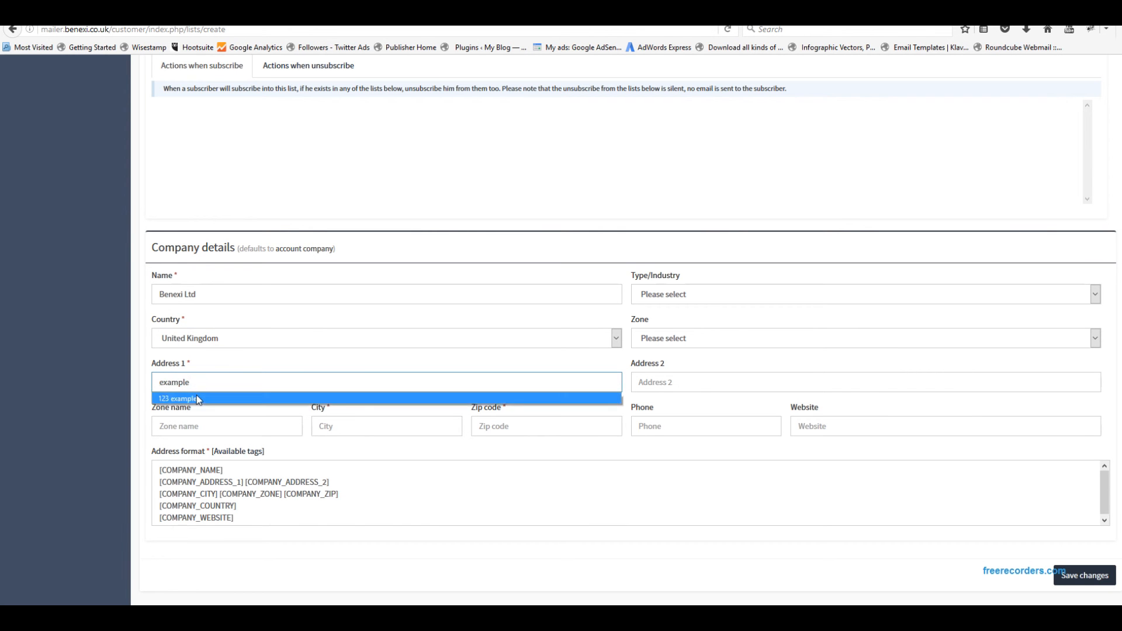
left_click(197, 399)
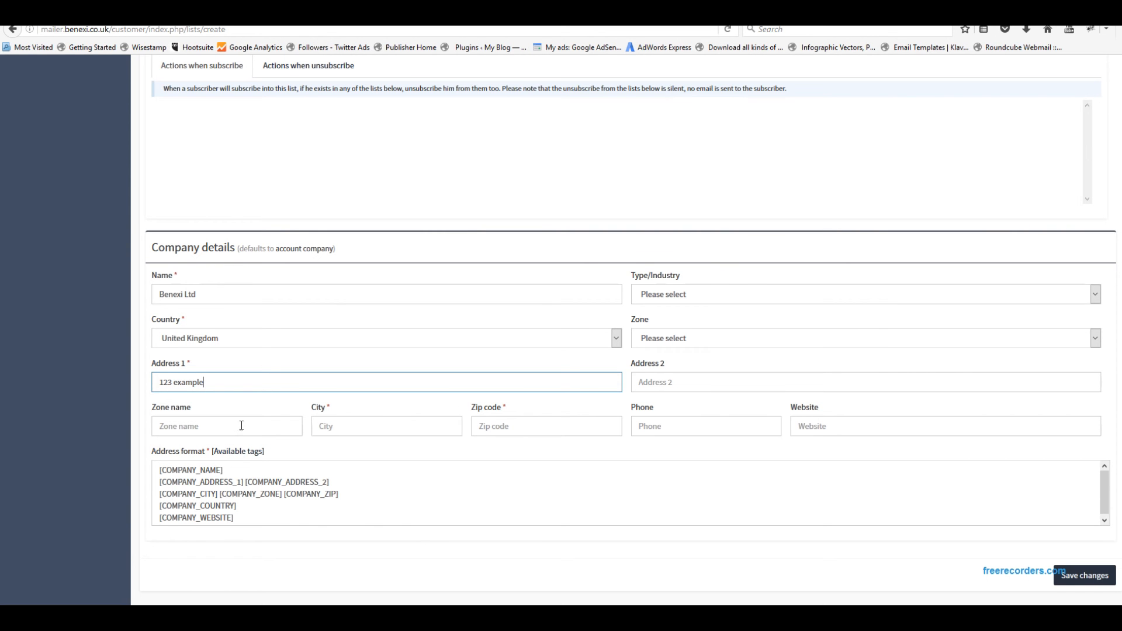
left_click(396, 433)
type("manchester")
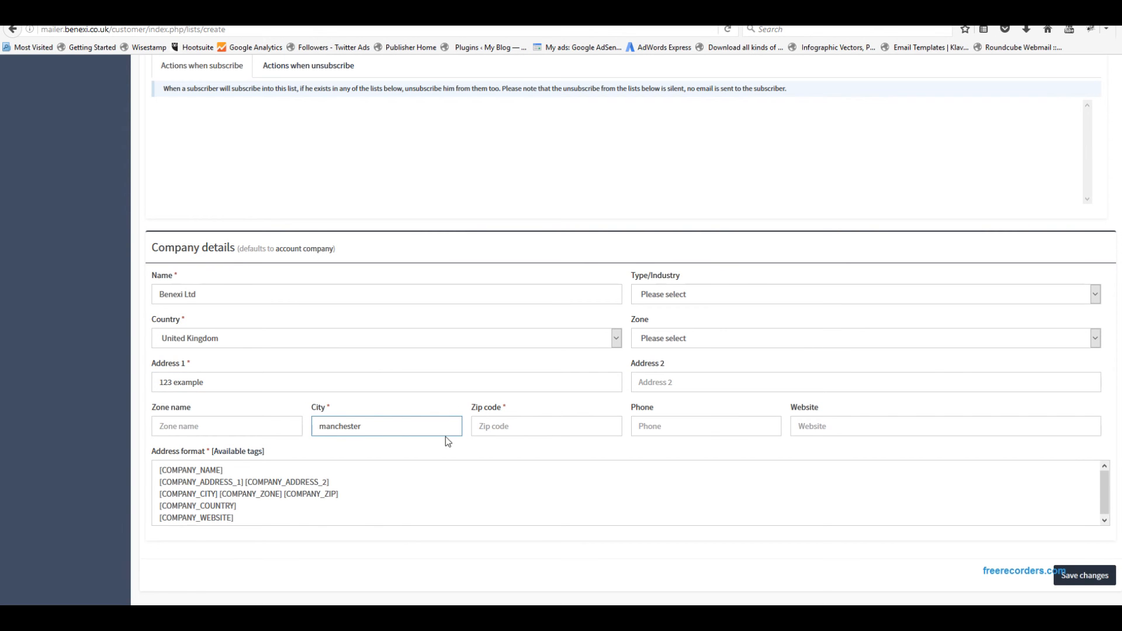
left_click(486, 436)
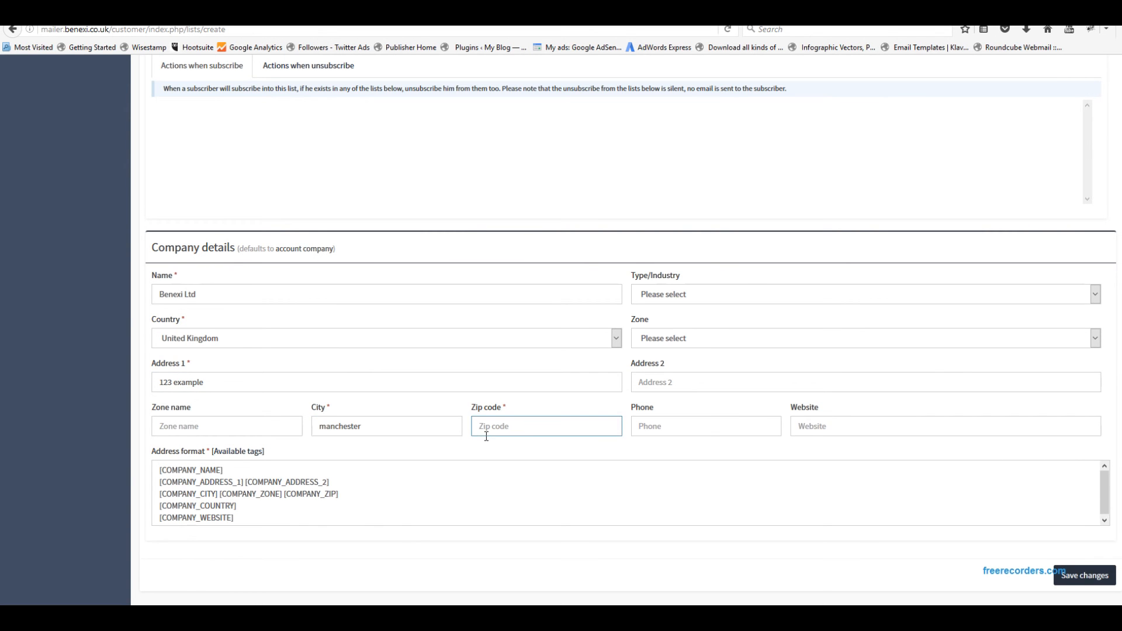
type("m4 444")
left_click(842, 424)
left_click(1030, 438)
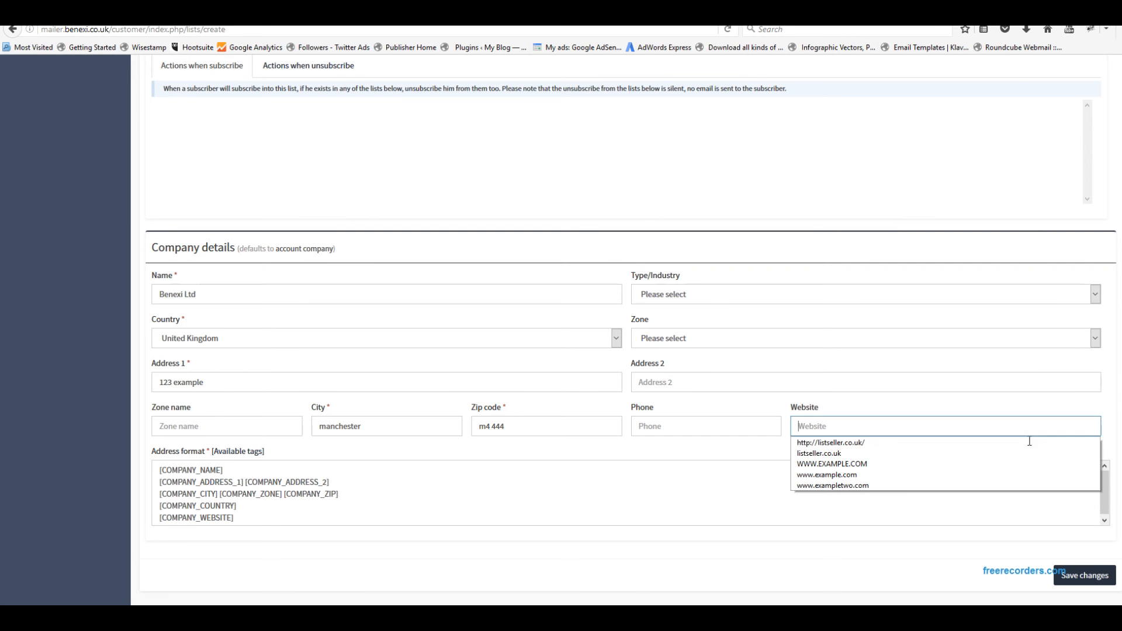
left_click(886, 443)
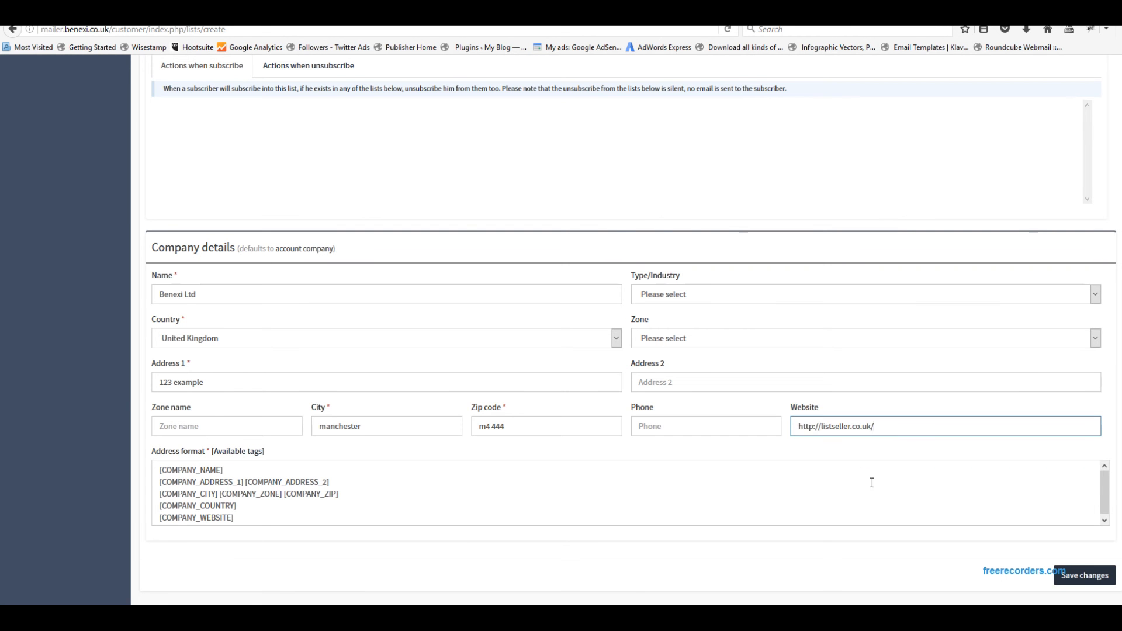
triple_click(904, 432)
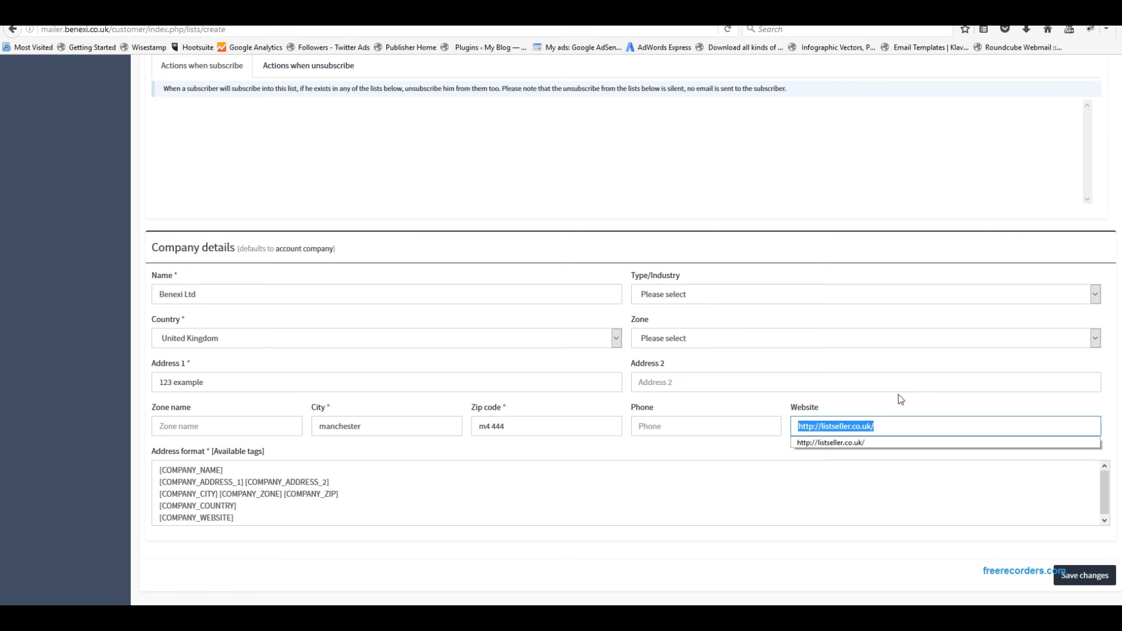
left_click(880, 415)
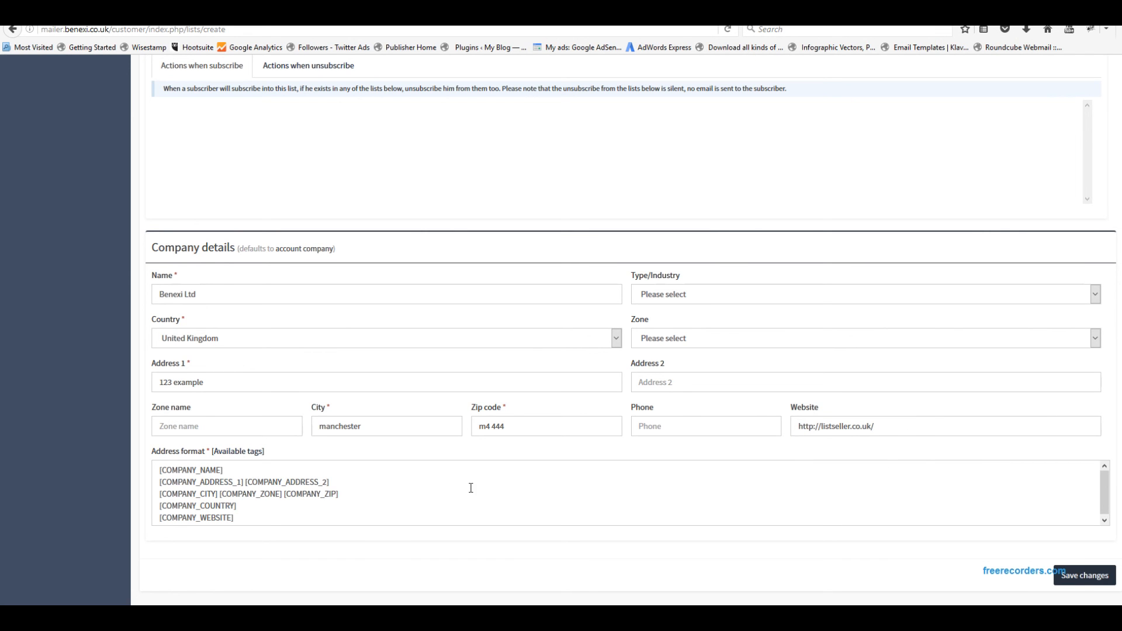
Check the completed form and save the new BENEXI list.
scroll(471, 488, "down", 1)
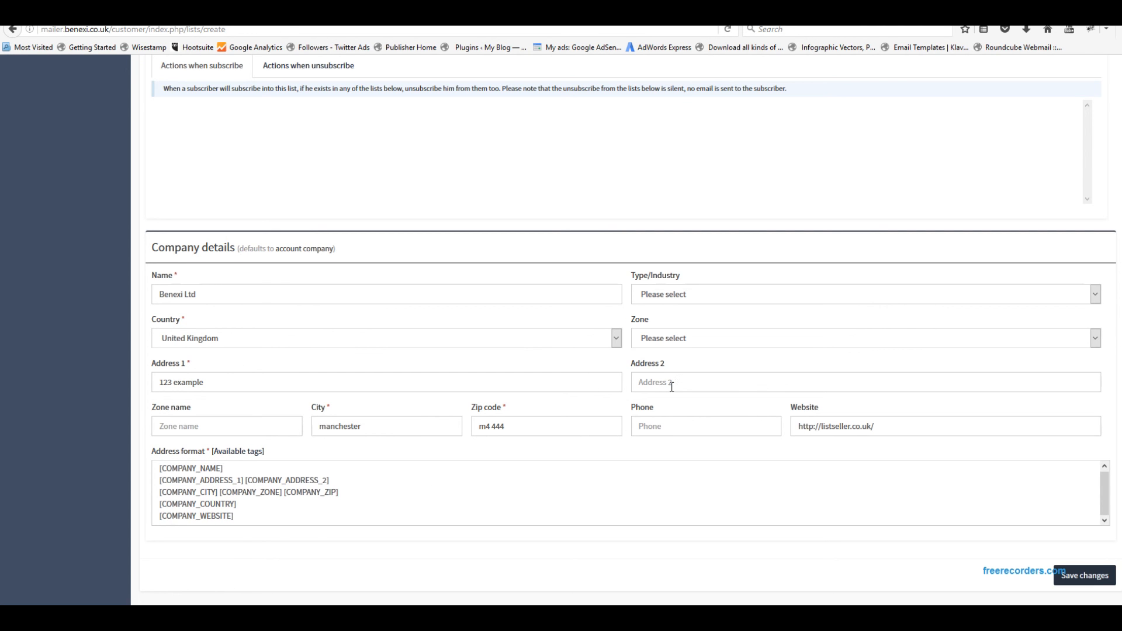
scroll(430, 398, "up", 10)
scroll(431, 399, "down", 8)
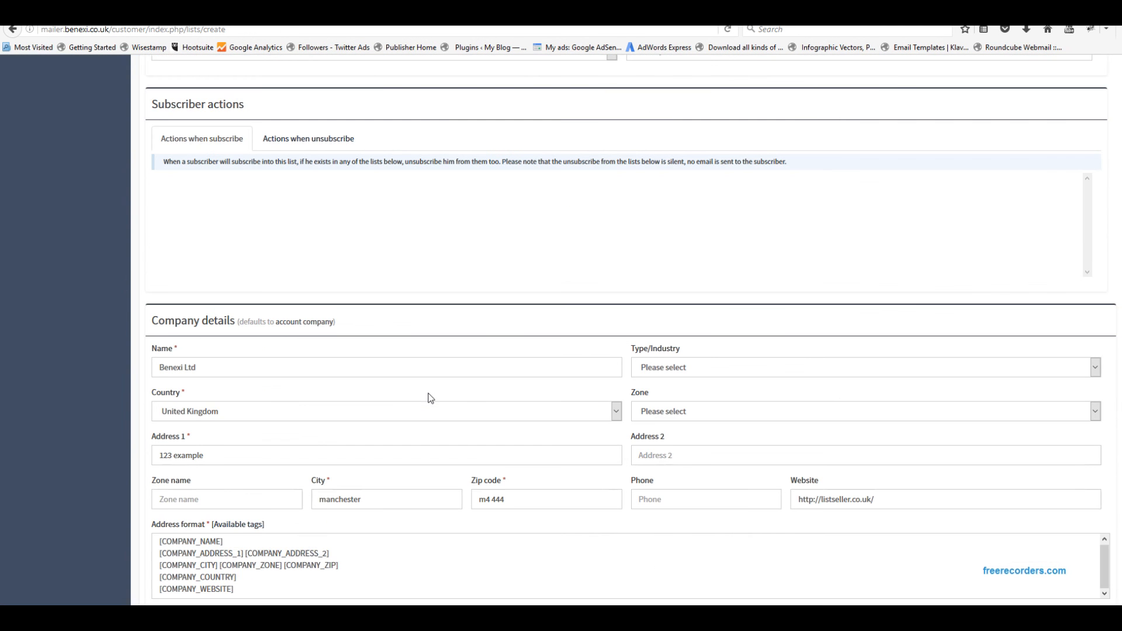
scroll(430, 397, "down", 1)
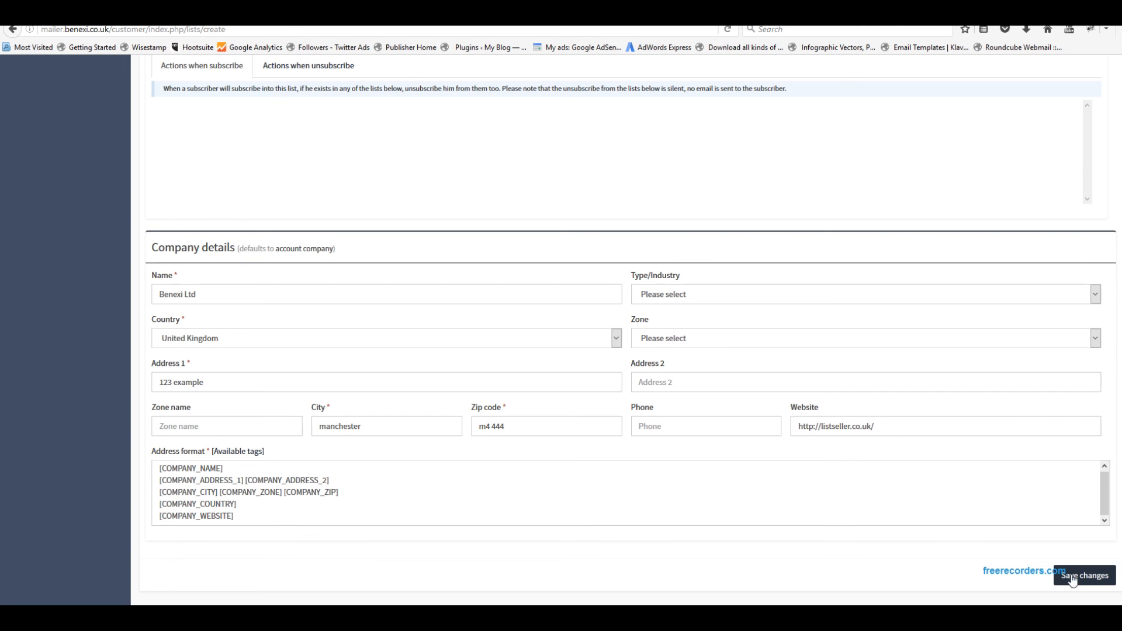
left_click(1068, 578)
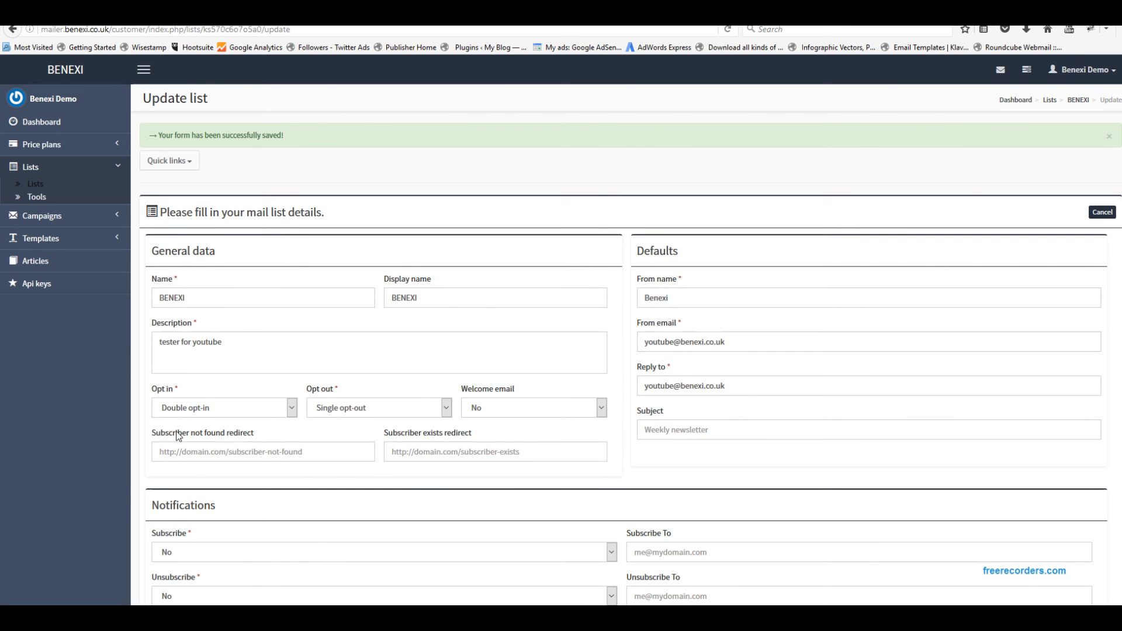
Review the saved BENEXI list's confirmation and settings, and open the overview of all lists.
scroll(258, 431, "down", 1)
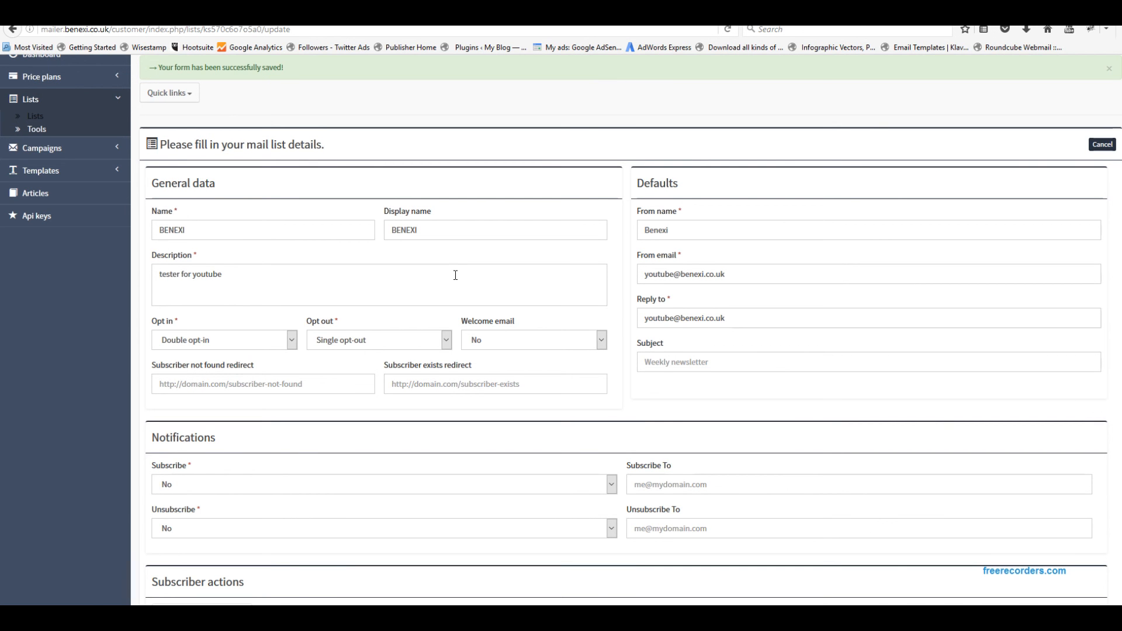
scroll(359, 253, "up", 1)
left_click_drag(161, 135, 301, 145)
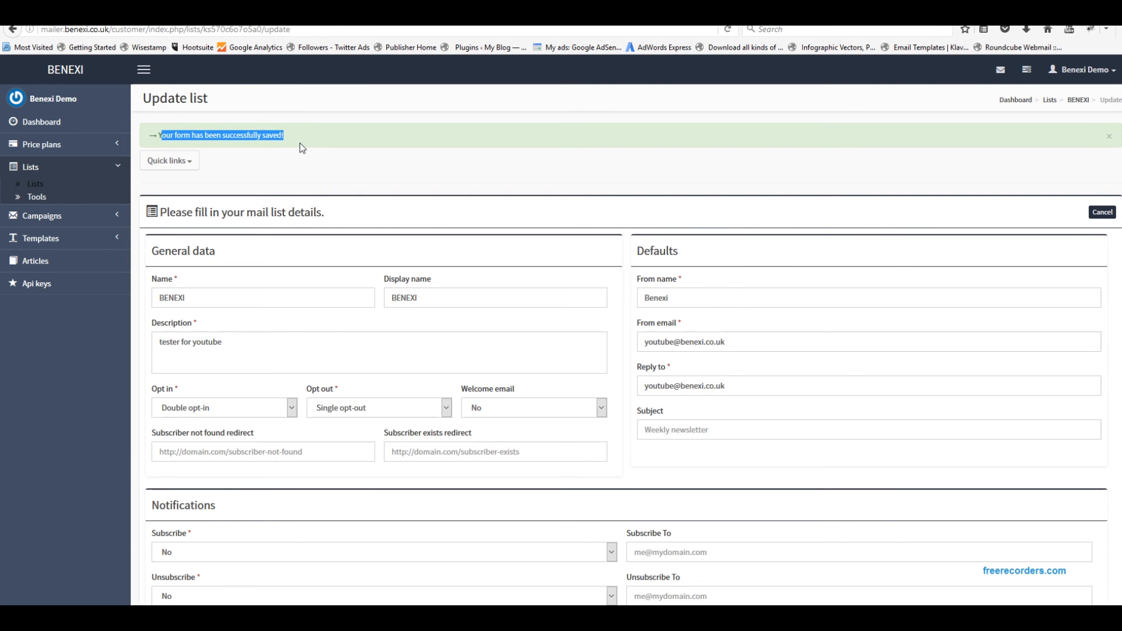
scroll(514, 343, "down", 3)
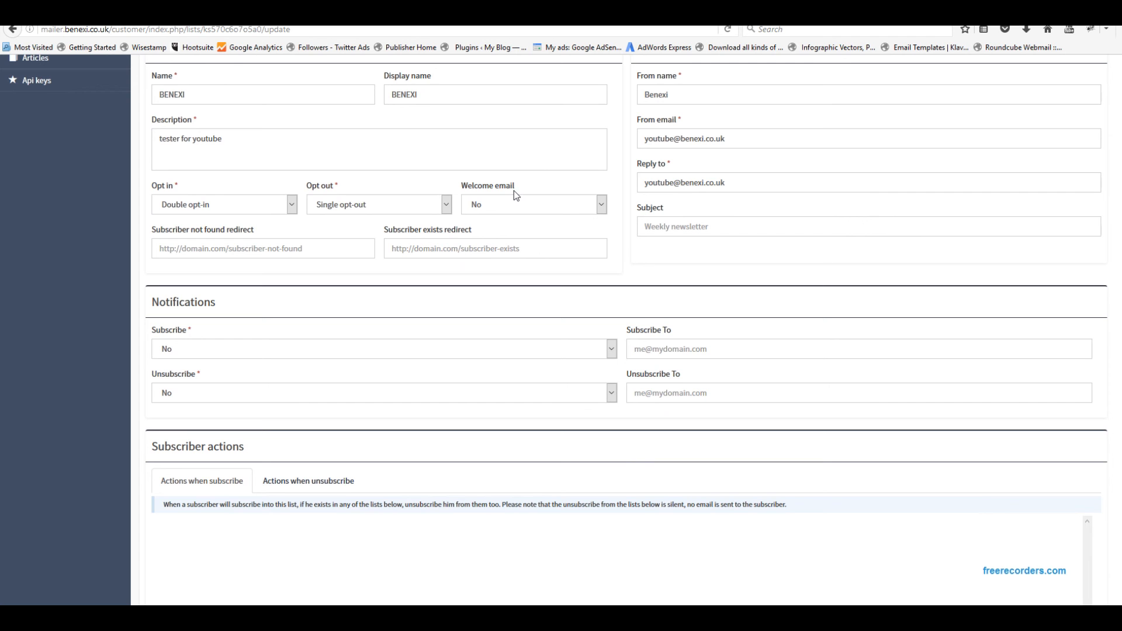
scroll(514, 190, "down", 2)
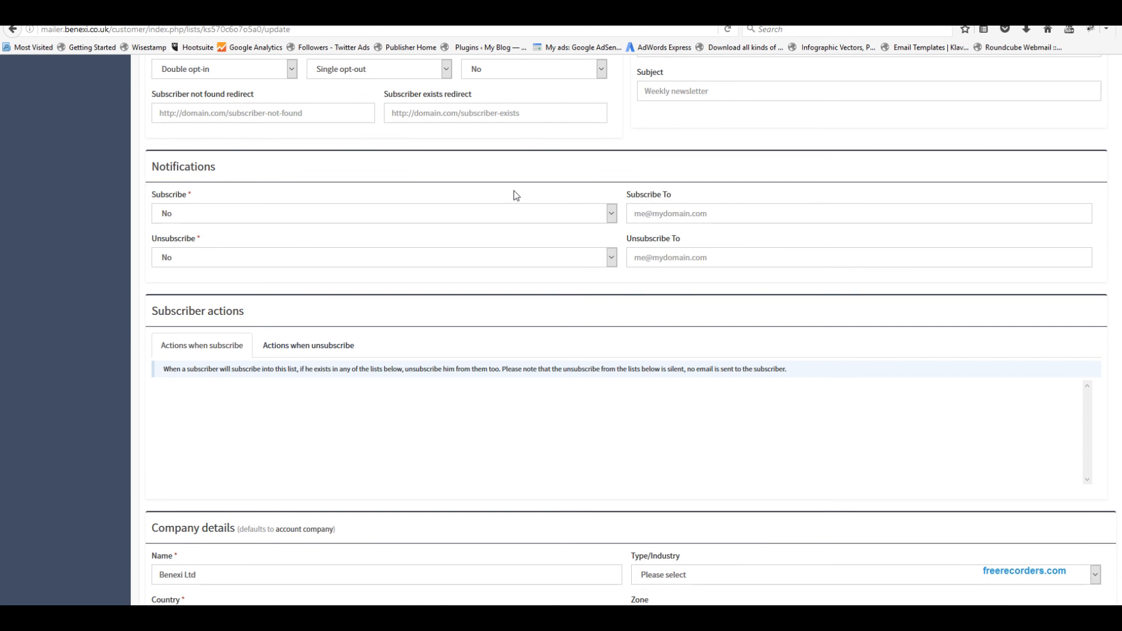
scroll(513, 190, "up", 5)
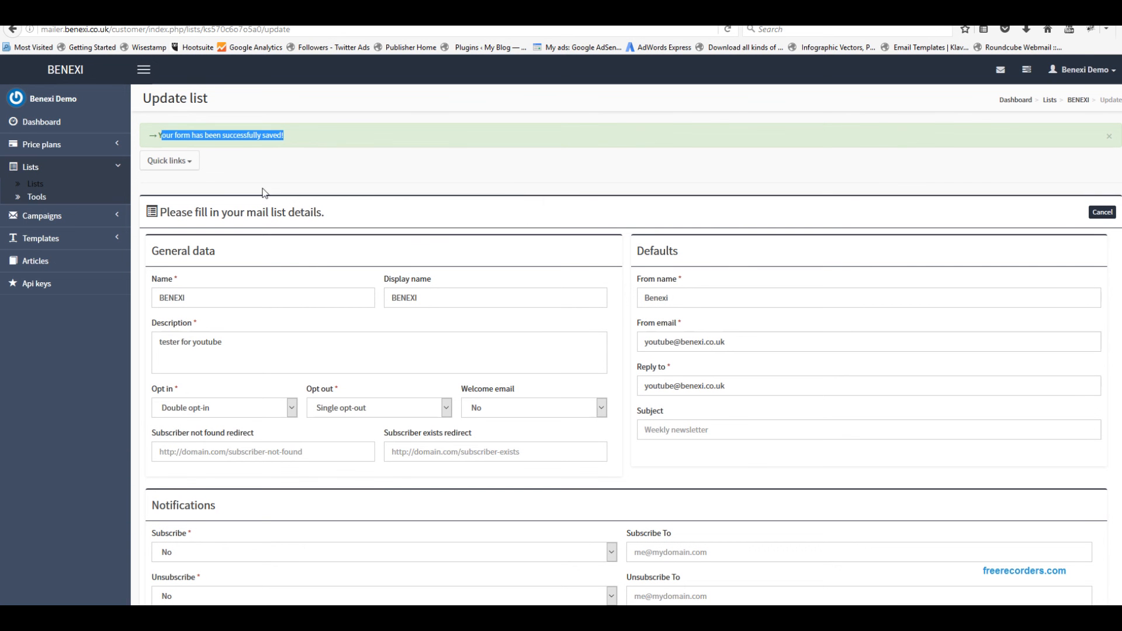
left_click(214, 158)
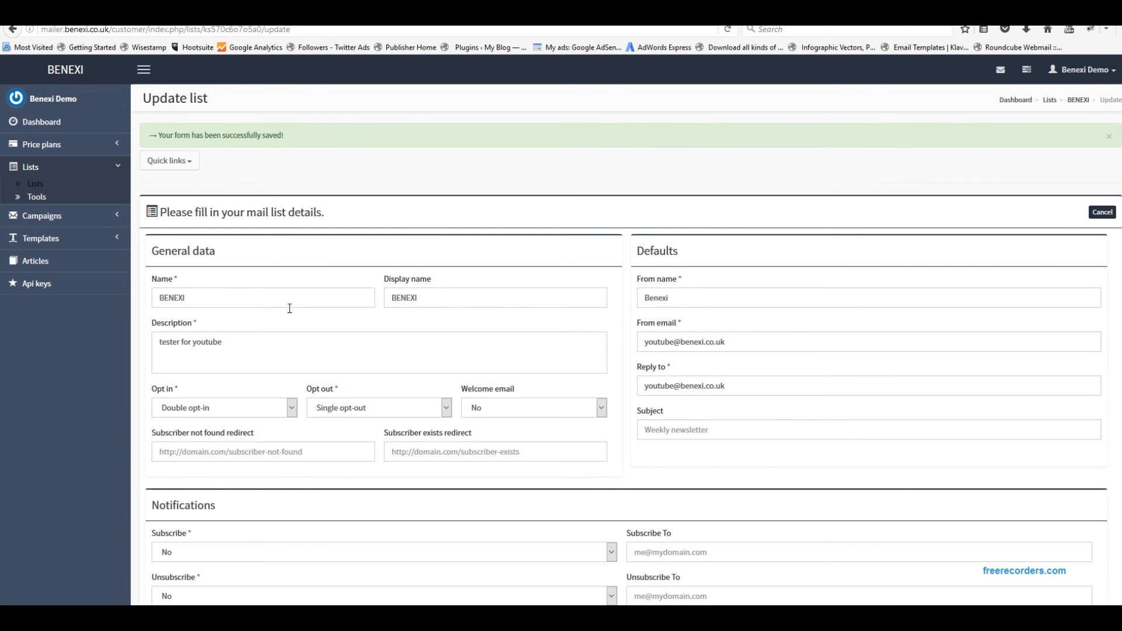
left_click(44, 185)
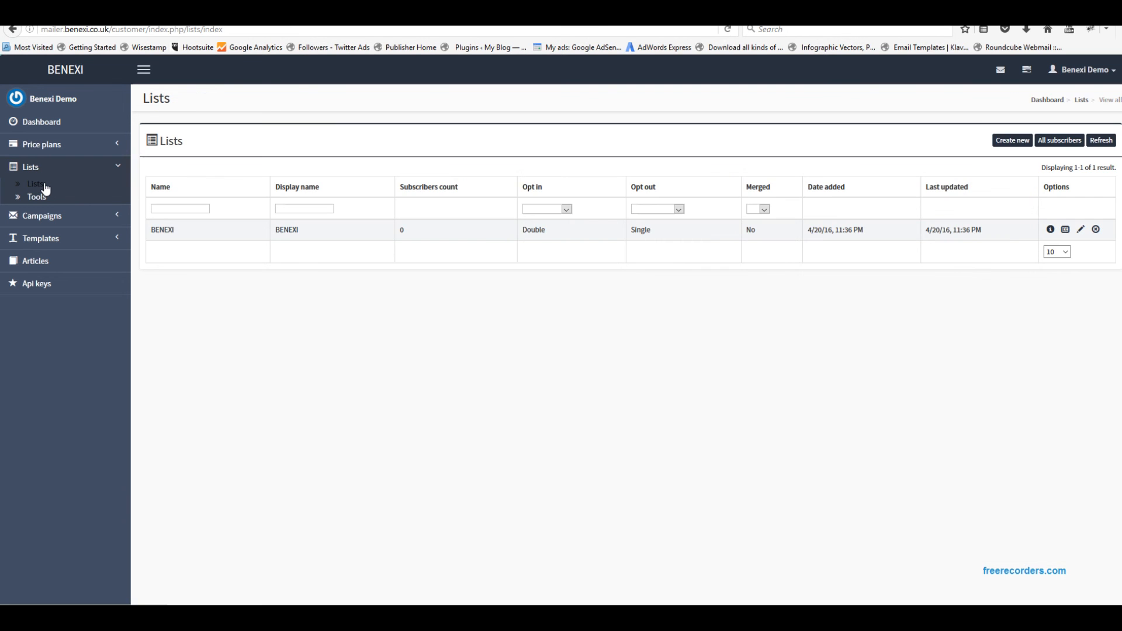